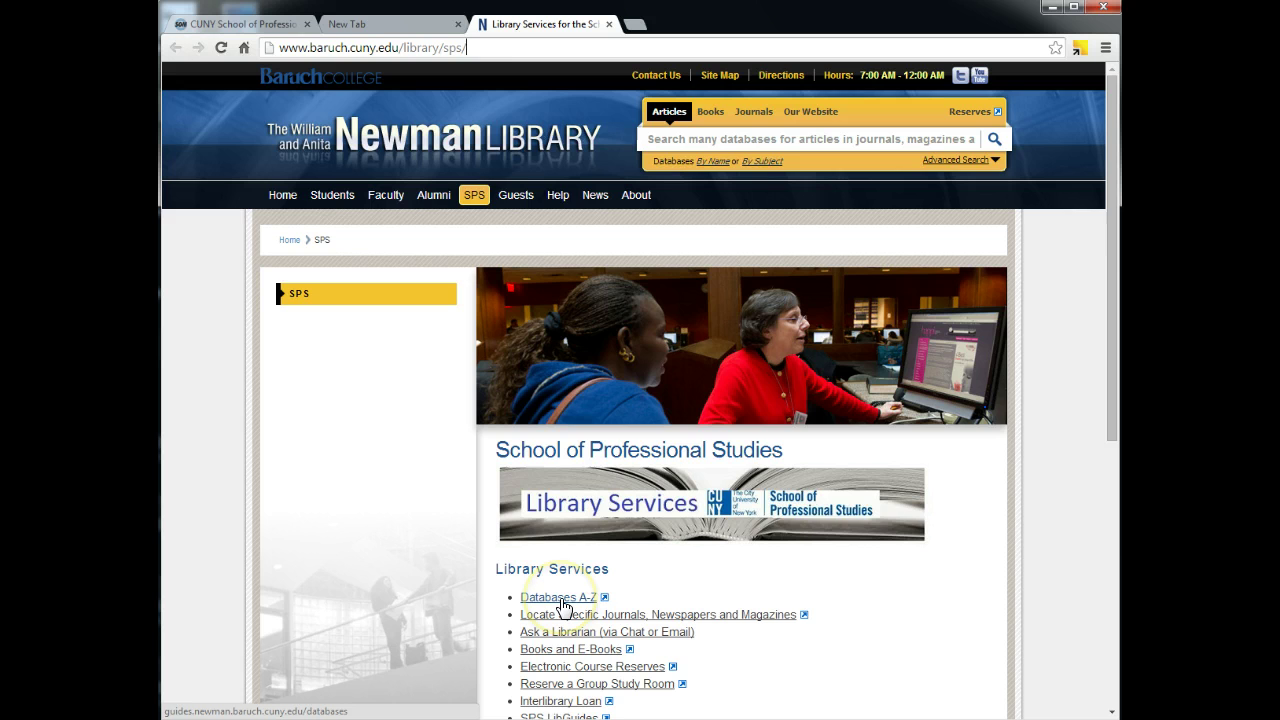
Open Social Explorer from the Newman Library's Databases A–Z list under S–T.
{"action": "left_click", "coordinate": [560, 598]}
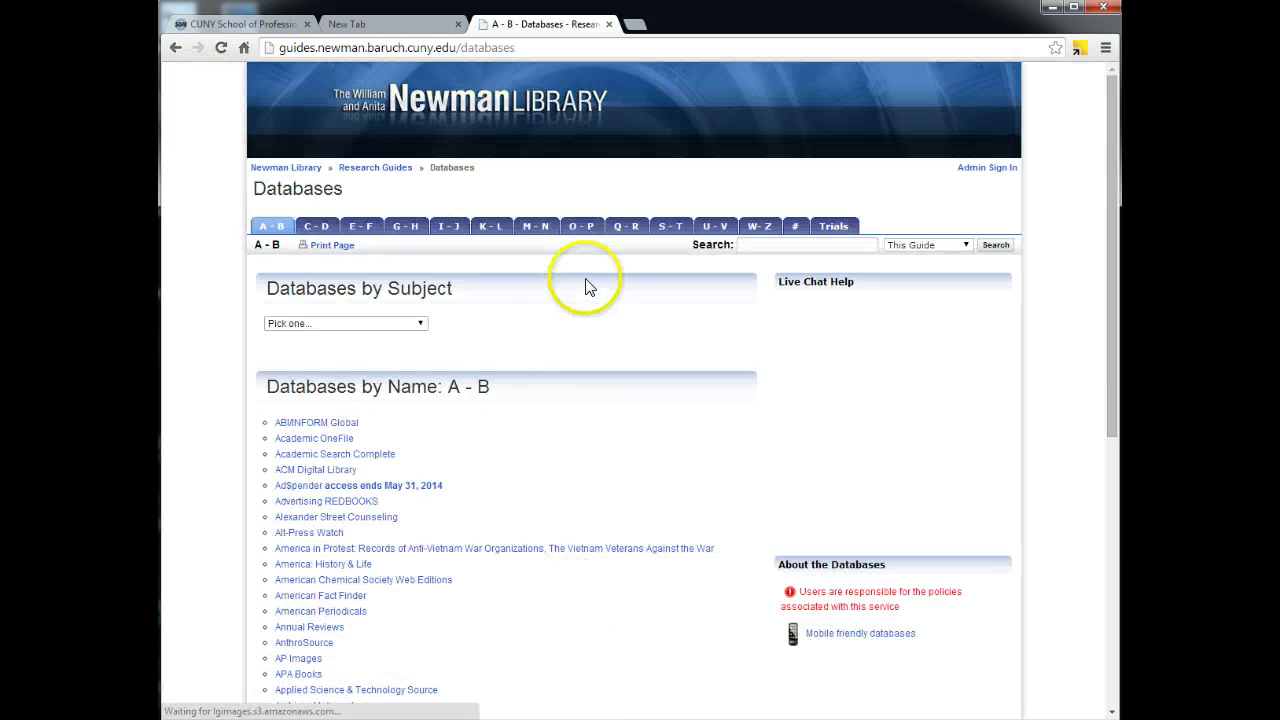
{"action": "left_click", "coordinate": [666, 228]}
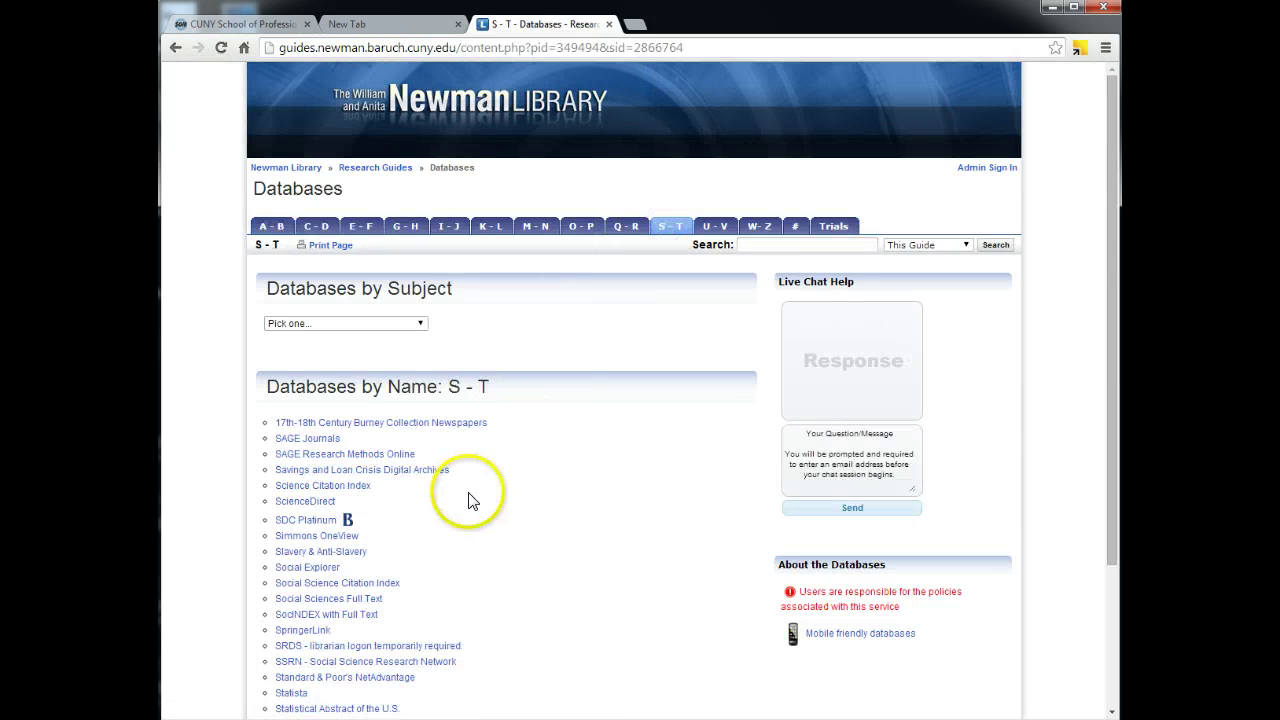
{"action": "left_click", "coordinate": [307, 570]}
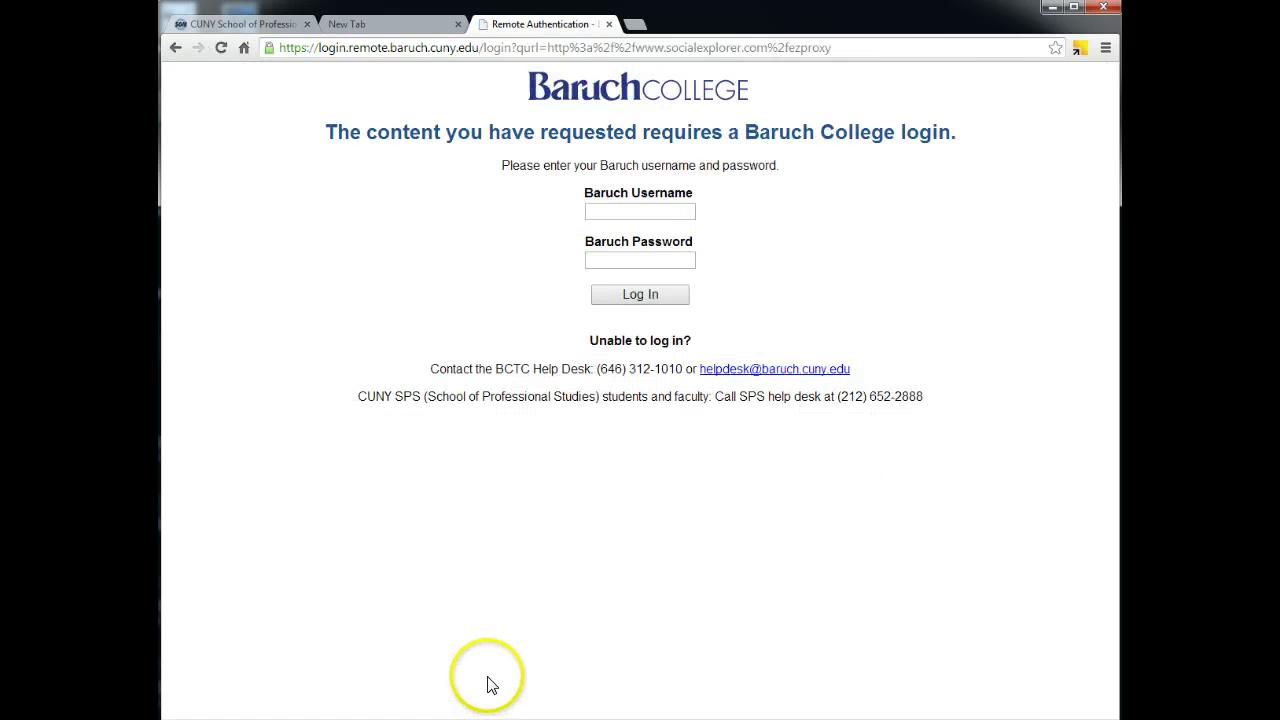
Log in with the Baruch College username and password, then browse the Maps page.
{"action": "left_click", "coordinate": [663, 210]}
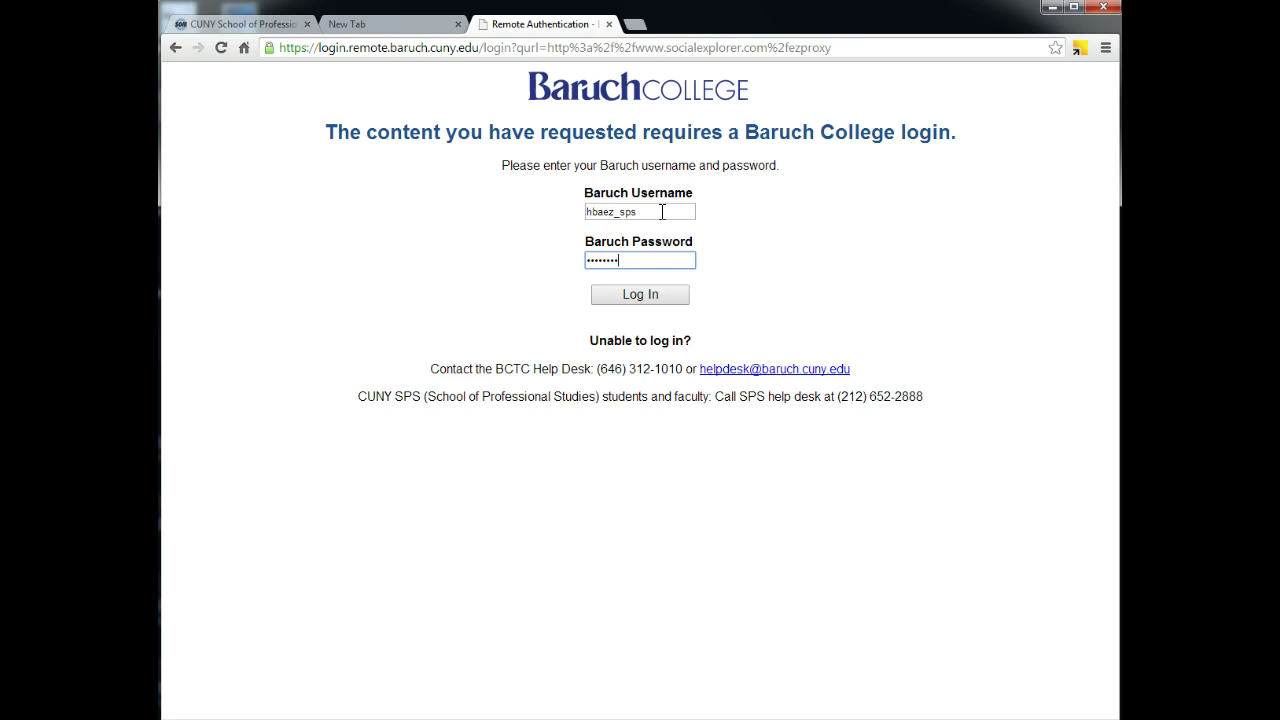
{"action": "left_click", "coordinate": [636, 303]}
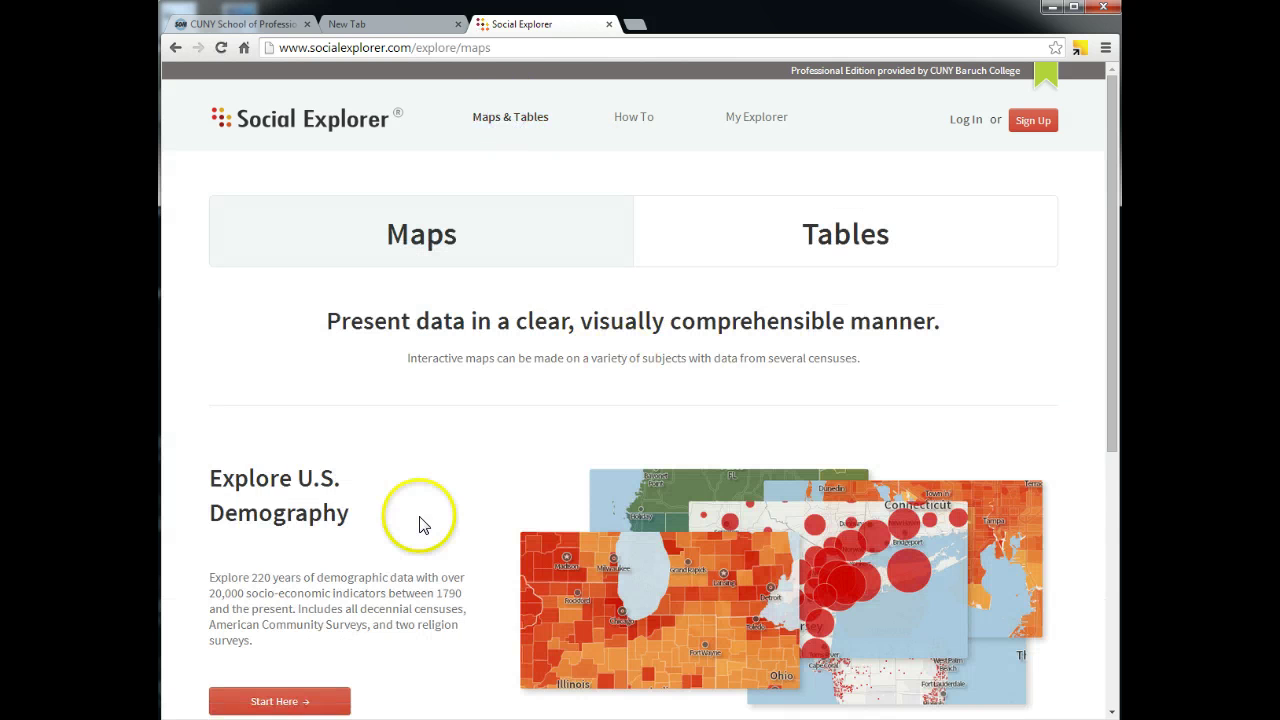
{"action": "scroll", "coordinate": [417, 523], "scroll_direction": "down", "scroll_amount": 2}
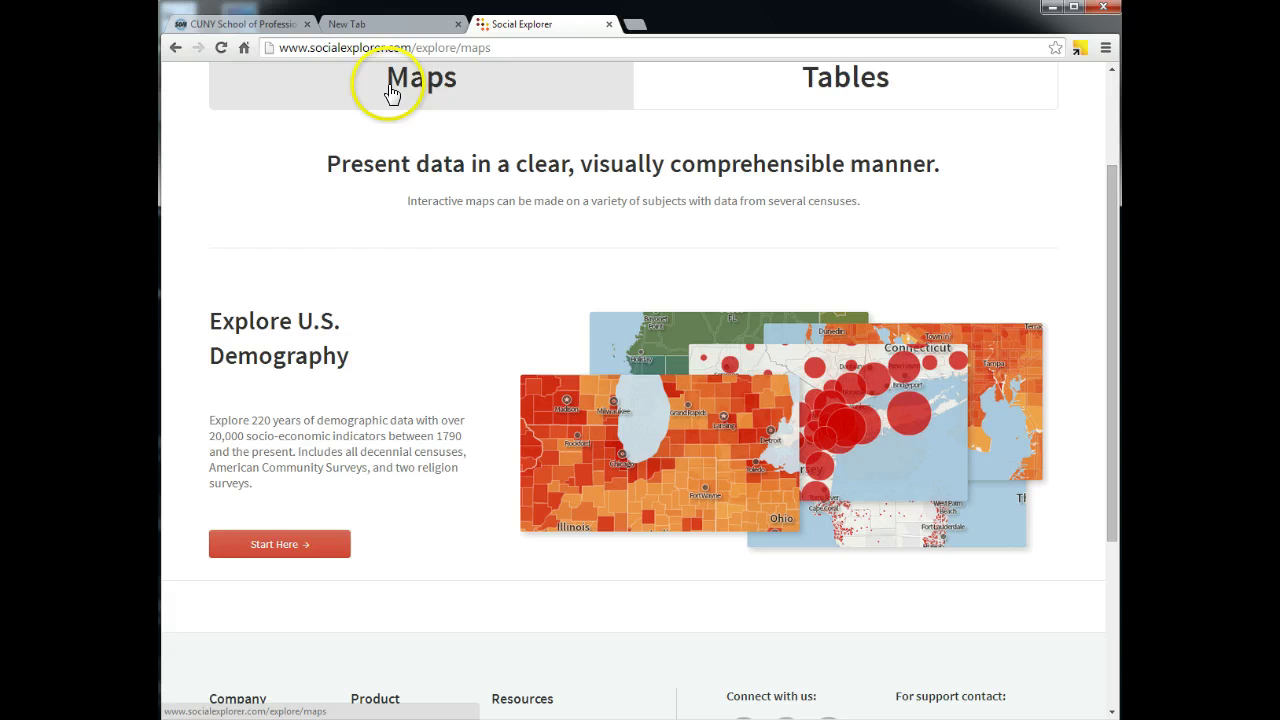
{"action": "scroll", "coordinate": [391, 89], "scroll_direction": "up", "scroll_amount": 2}
{"action": "scroll", "coordinate": [291, 649], "scroll_direction": "down", "scroll_amount": 3}
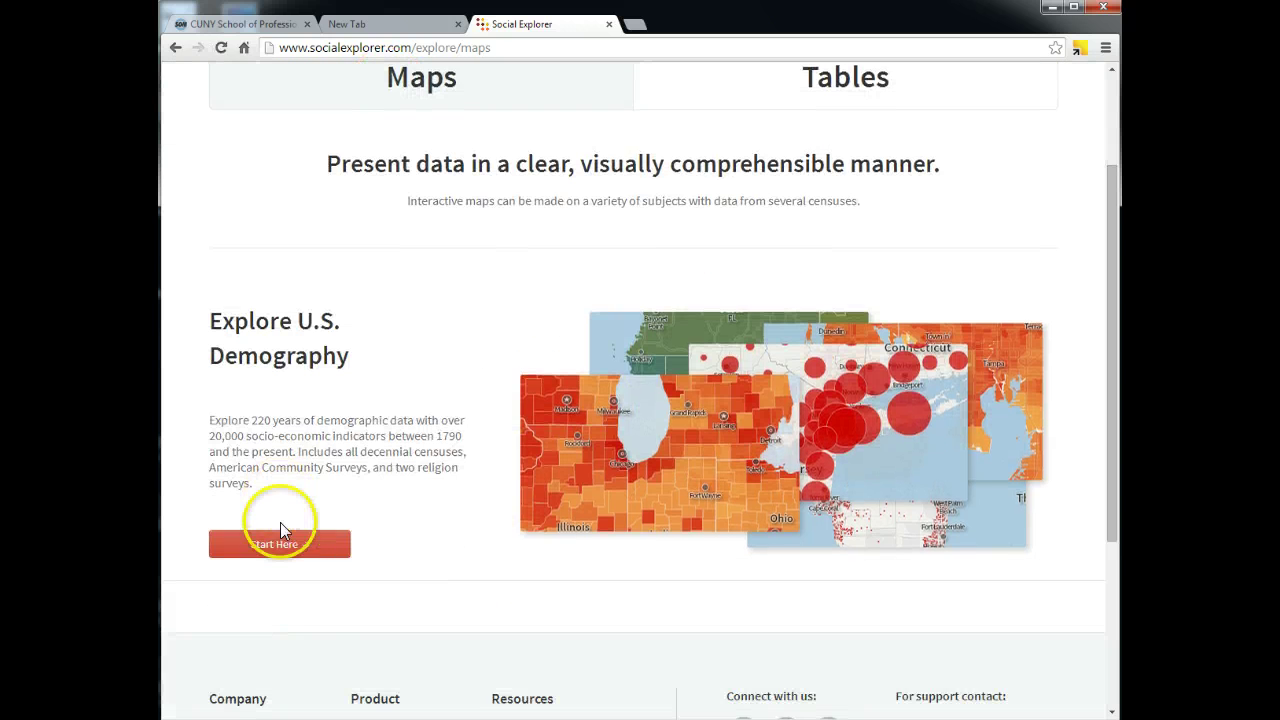
Search the demography map for 'Lowell, MA' and zoom in on the city.
{"action": "left_click", "coordinate": [275, 543]}
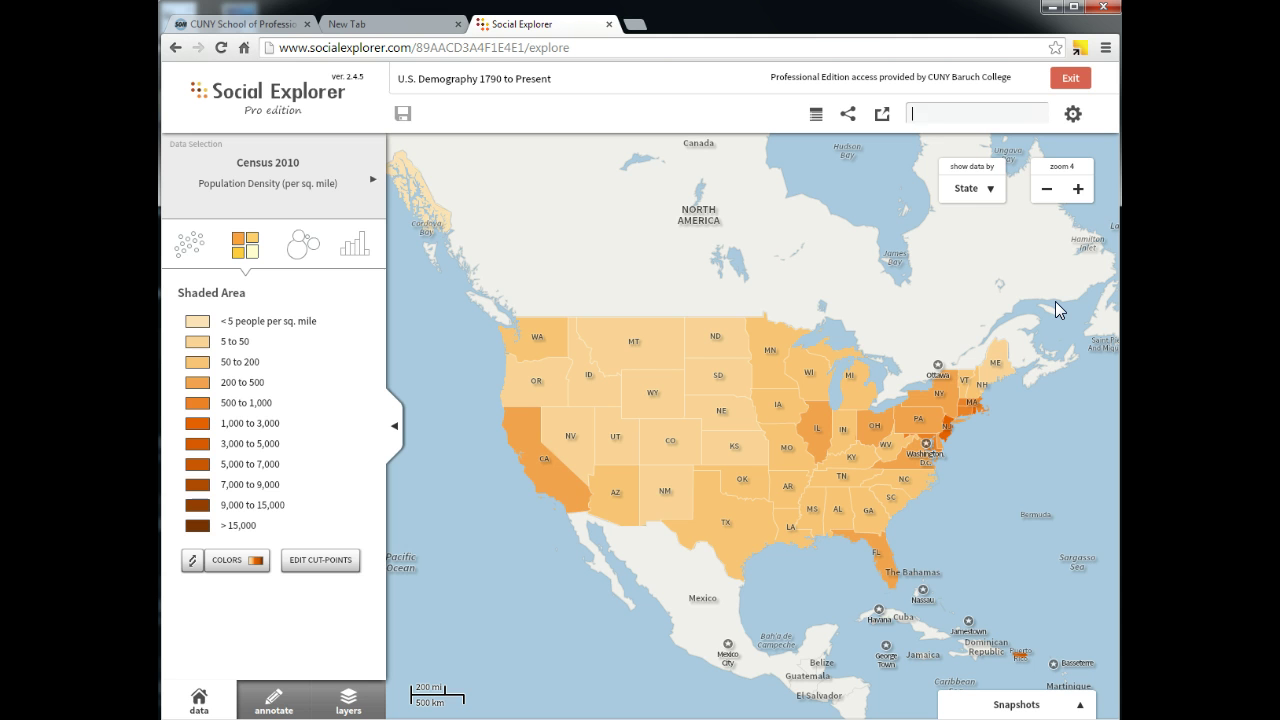
{"action": "type", "text": "Lowell"}
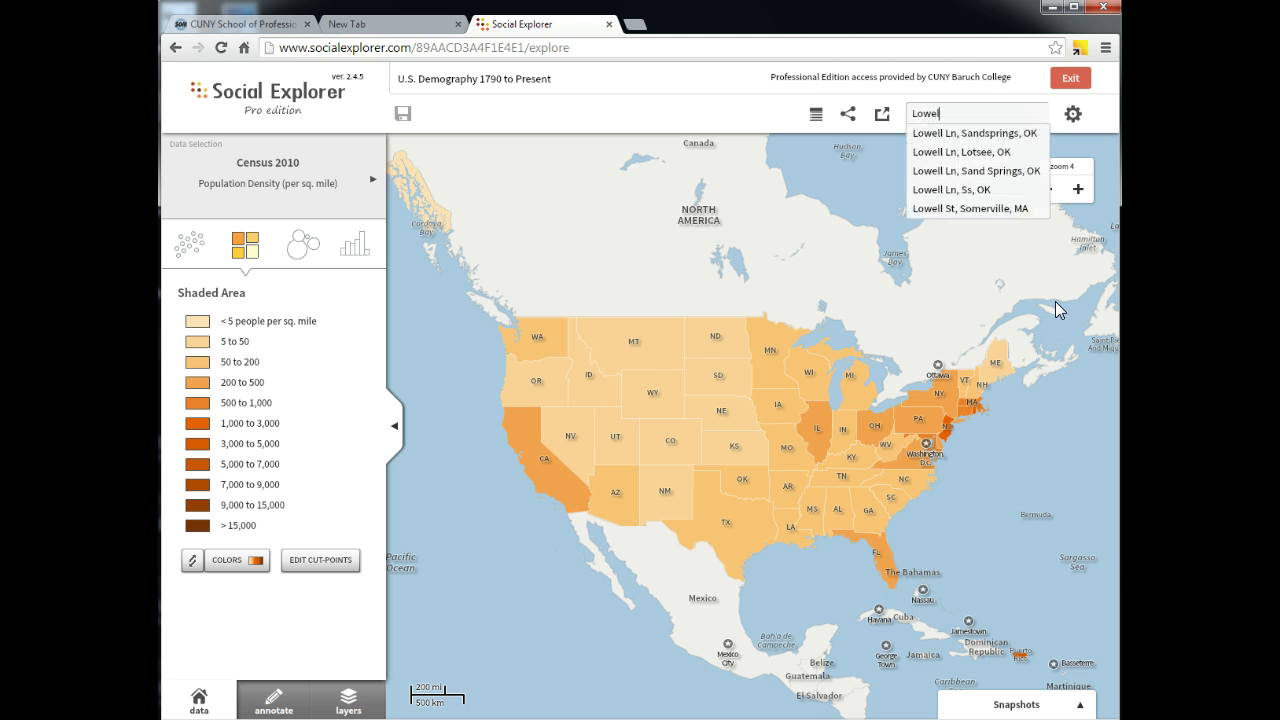
{"action": "type", "text": ", MA"}
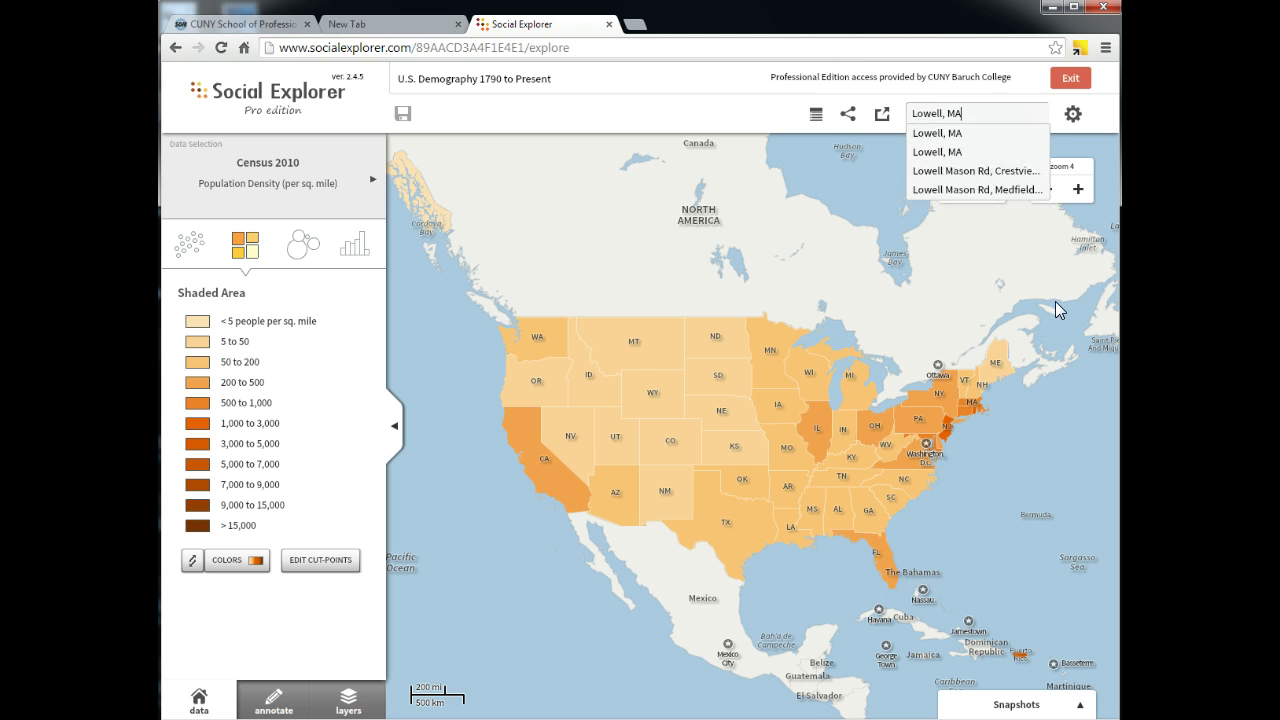
{"action": "left_click", "coordinate": [930, 155]}
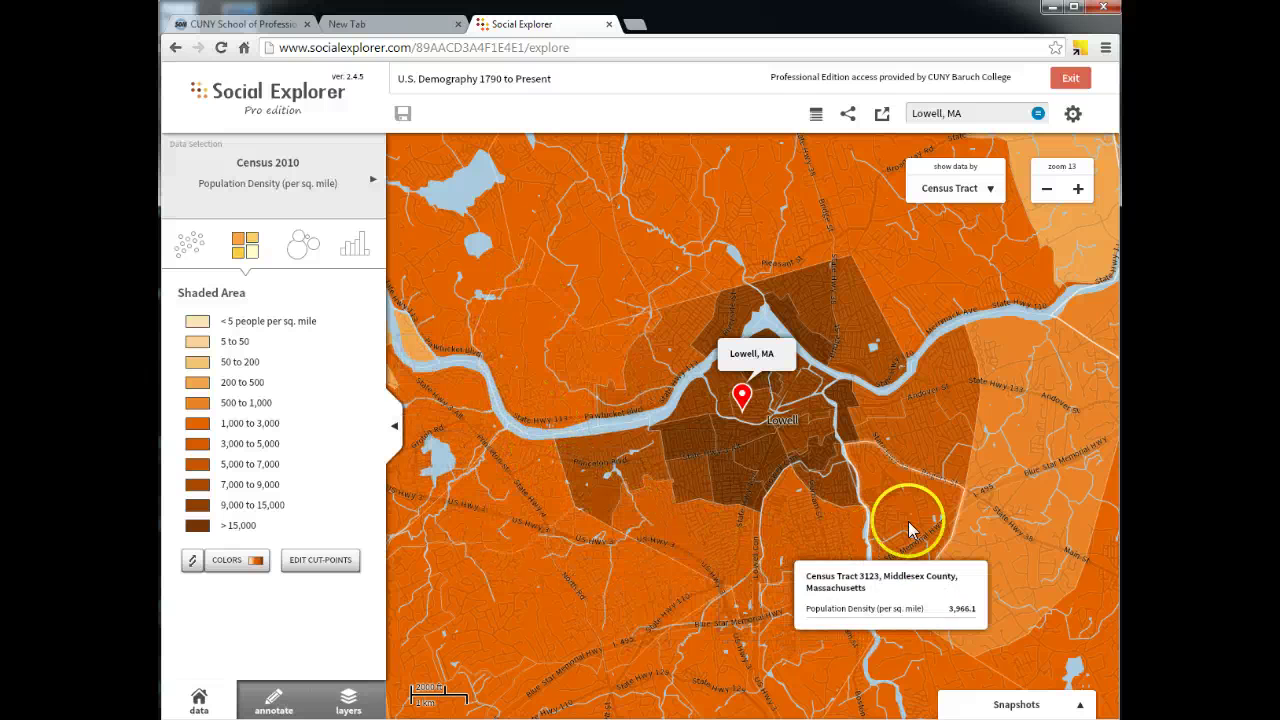
{"action": "left_click", "coordinate": [1075, 192]}
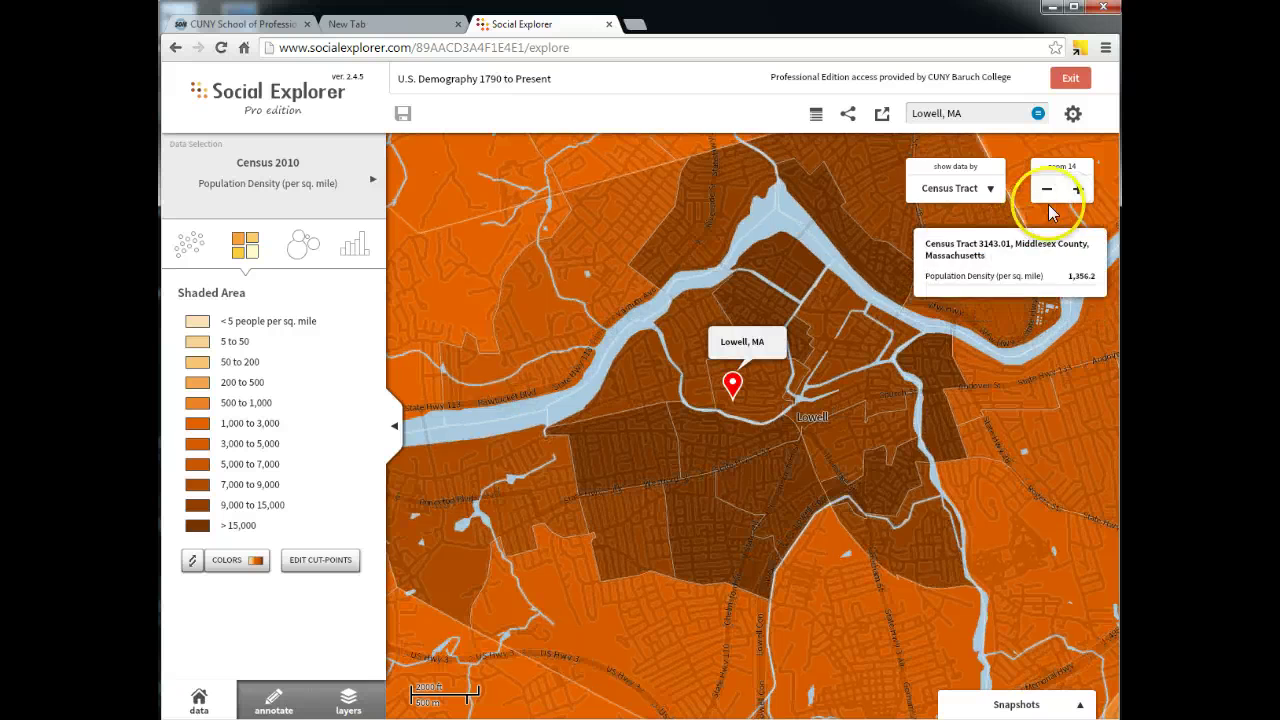
{"action": "left_click", "coordinate": [1045, 196]}
{"action": "left_click", "coordinate": [1074, 194]}
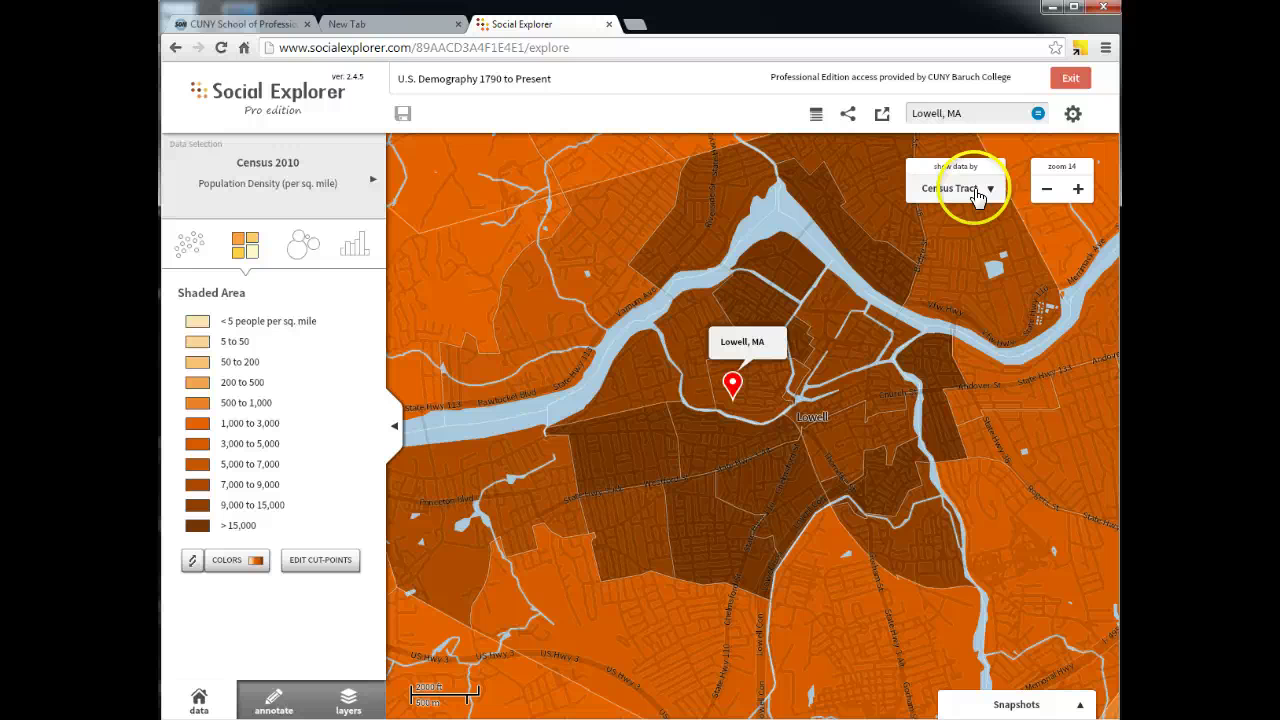
Switch the map's geography level from census tract to Census Block Group.
{"action": "left_click", "coordinate": [990, 190]}
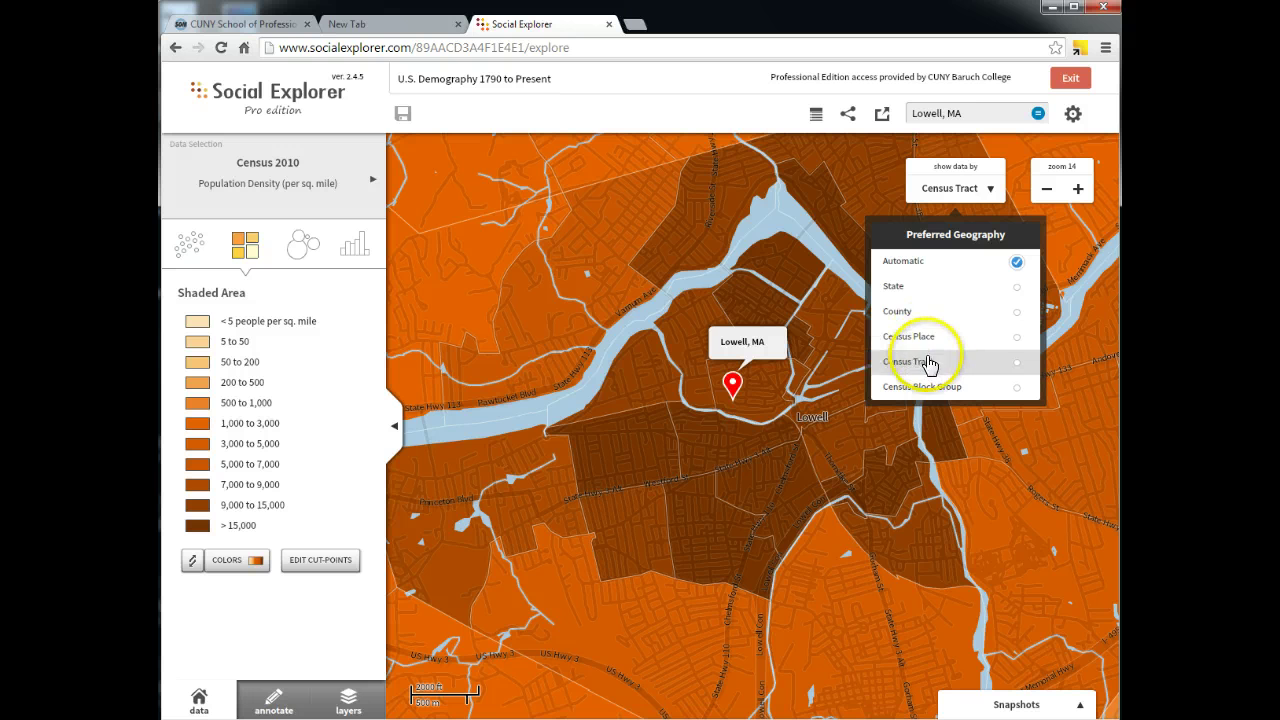
{"action": "left_click", "coordinate": [921, 392]}
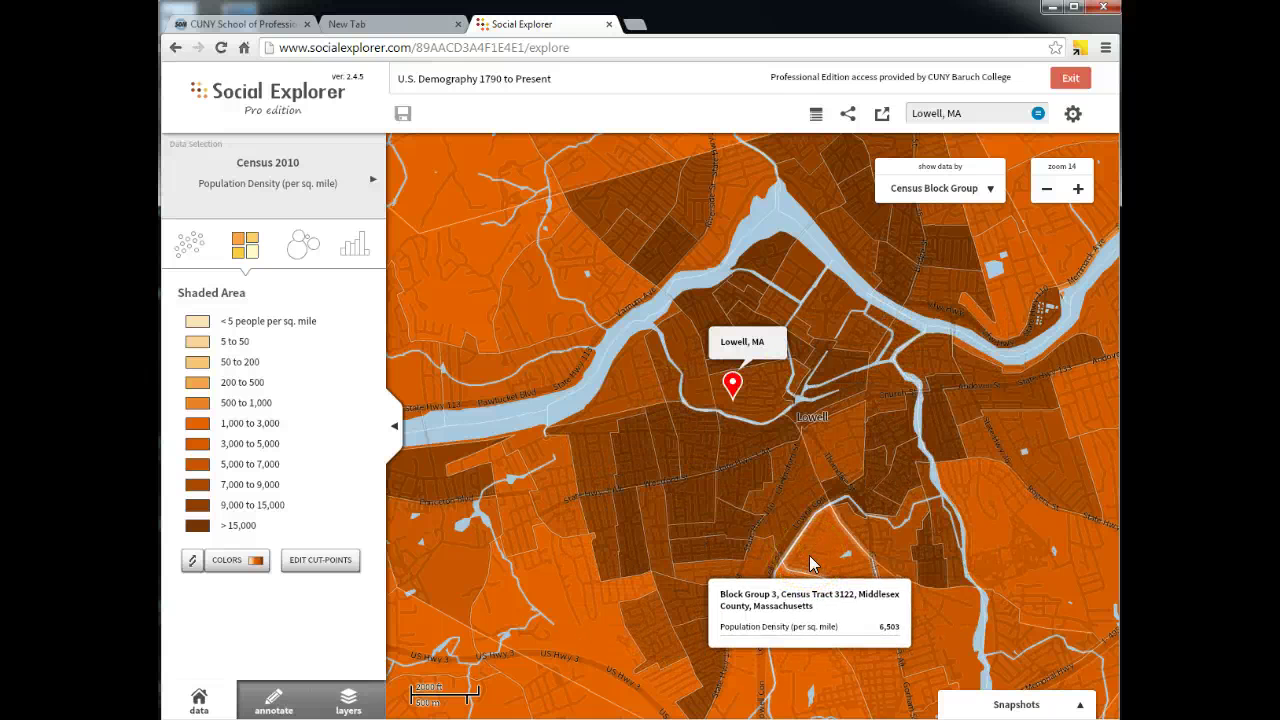
Choose Race > Asian alone under Census 2010 as the mapped variable.
{"action": "left_click", "coordinate": [268, 183]}
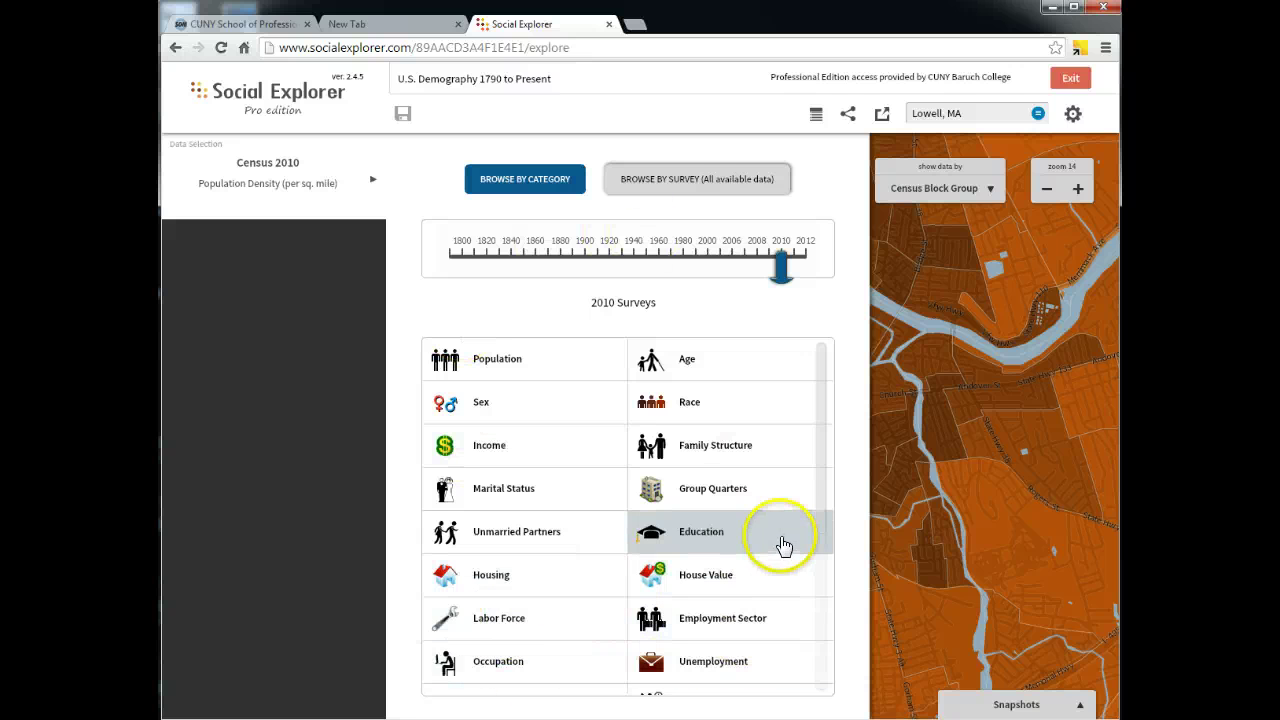
{"action": "left_click", "coordinate": [688, 412]}
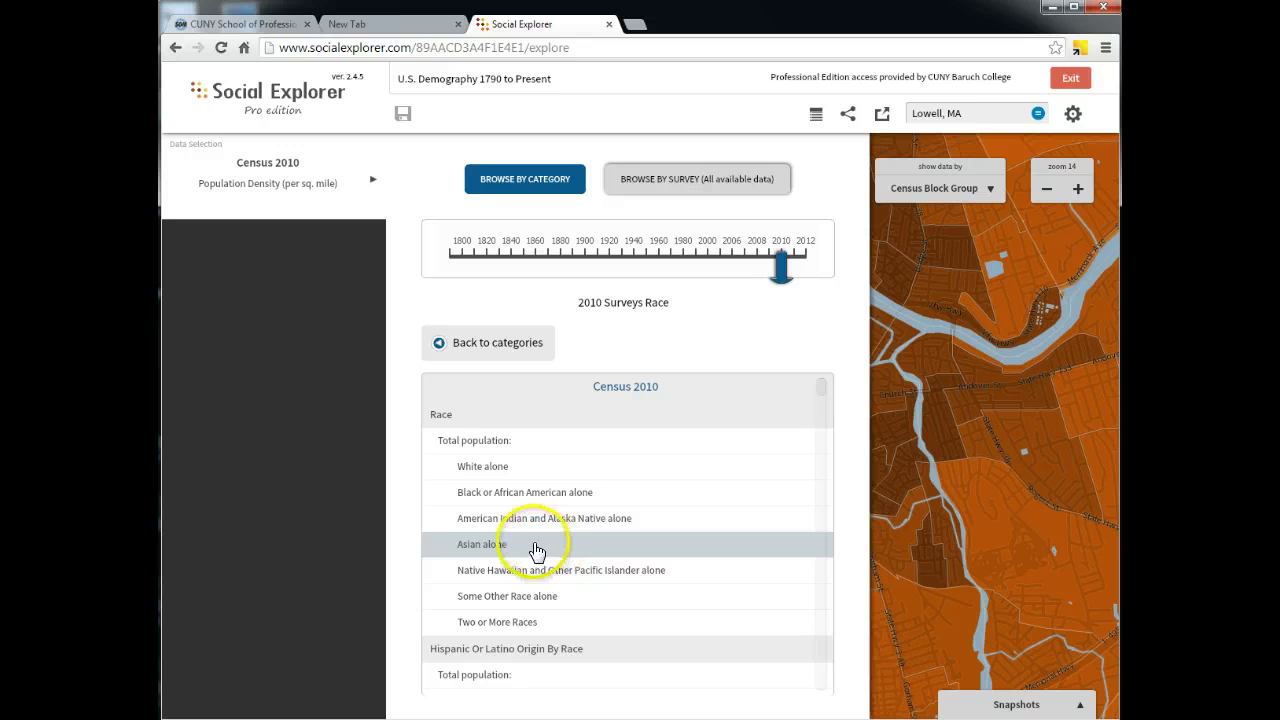
{"action": "left_click", "coordinate": [477, 549]}
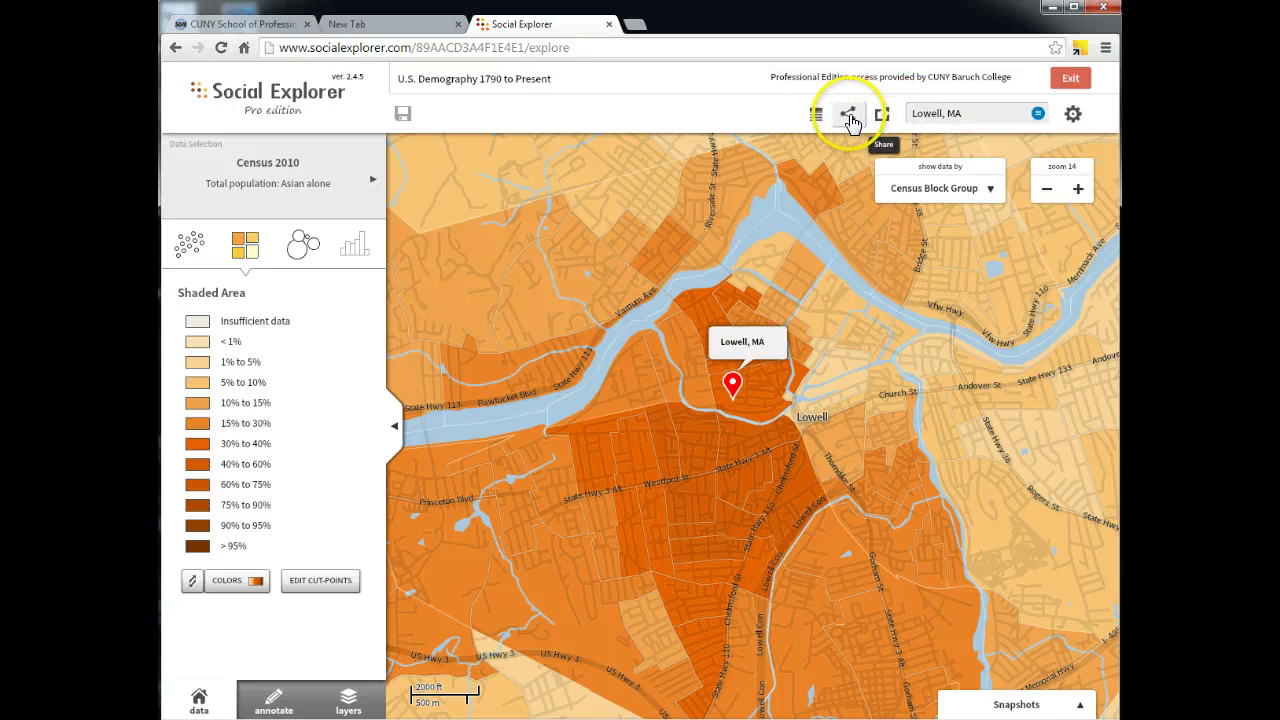
Try the TriAra colour scheme, then settle on the Blue scheme for the map.
{"action": "left_click", "coordinate": [884, 116]}
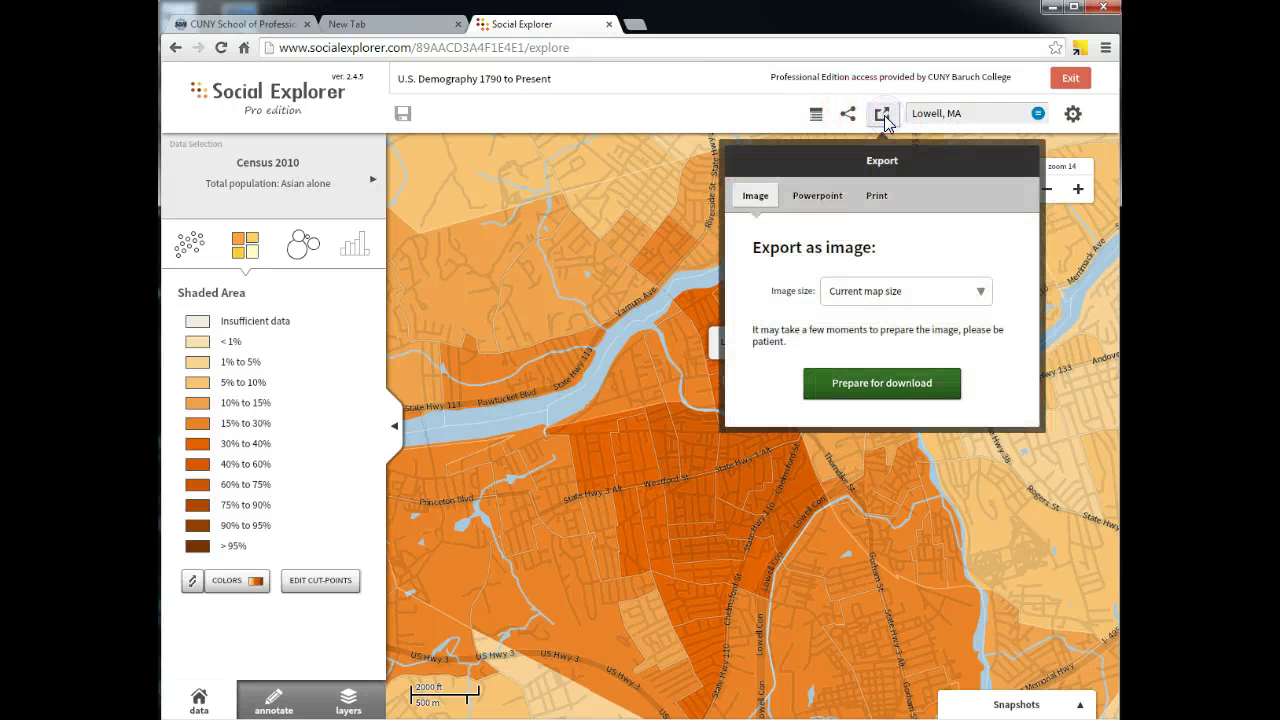
{"action": "left_click", "coordinate": [241, 686]}
{"action": "left_click", "coordinate": [229, 586]}
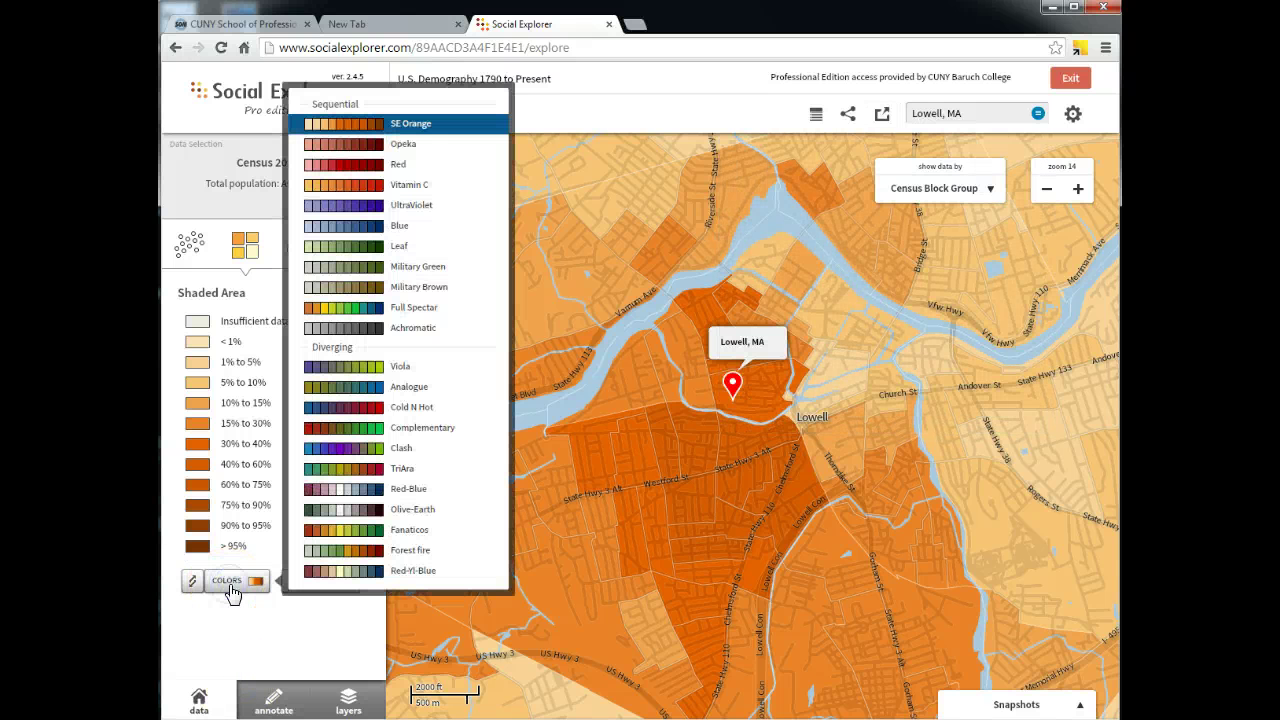
{"action": "left_click", "coordinate": [349, 470]}
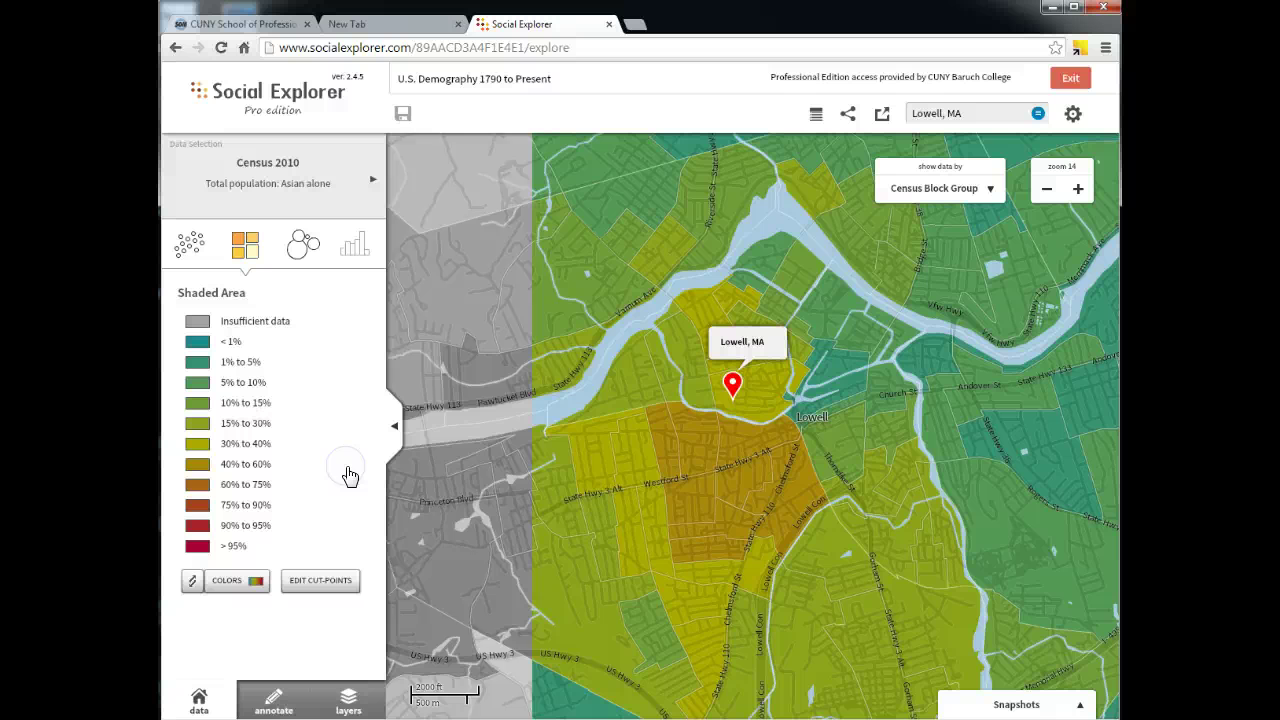
{"action": "left_click", "coordinate": [231, 580]}
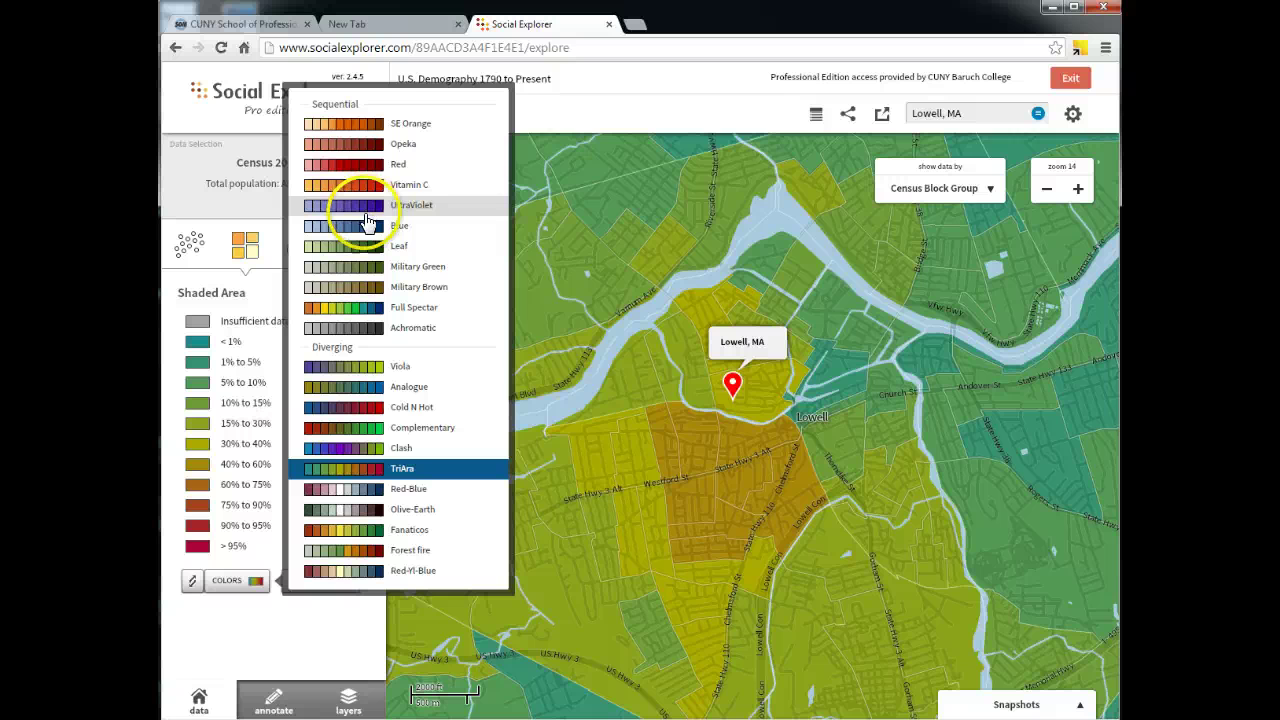
{"action": "left_click", "coordinate": [367, 225]}
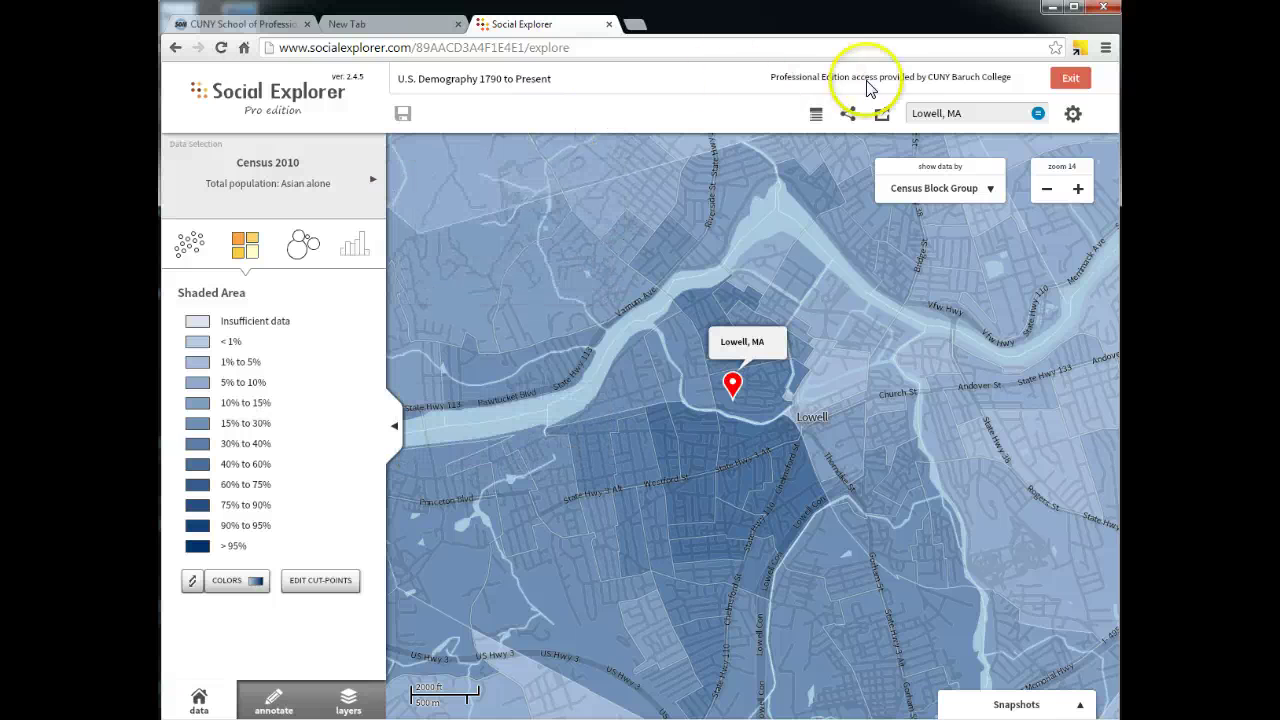
Export the map image at its current size and start the download.
{"action": "left_click", "coordinate": [880, 116]}
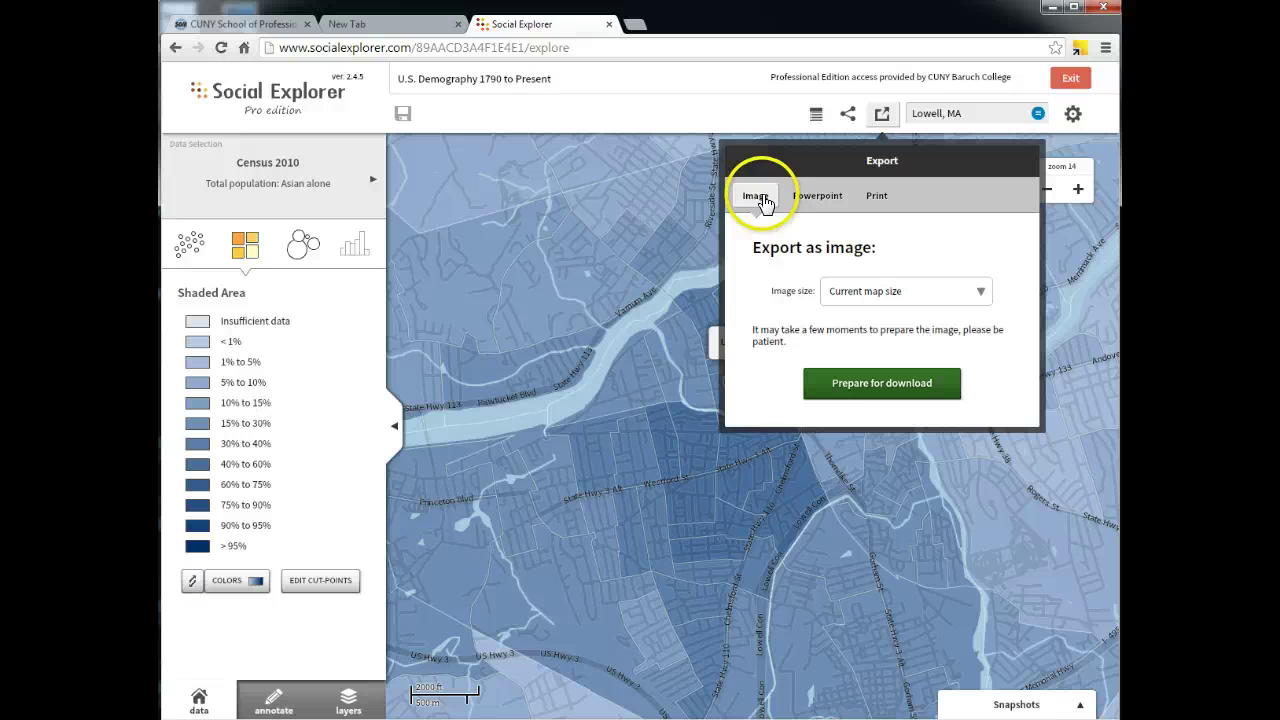
{"action": "left_click", "coordinate": [852, 296]}
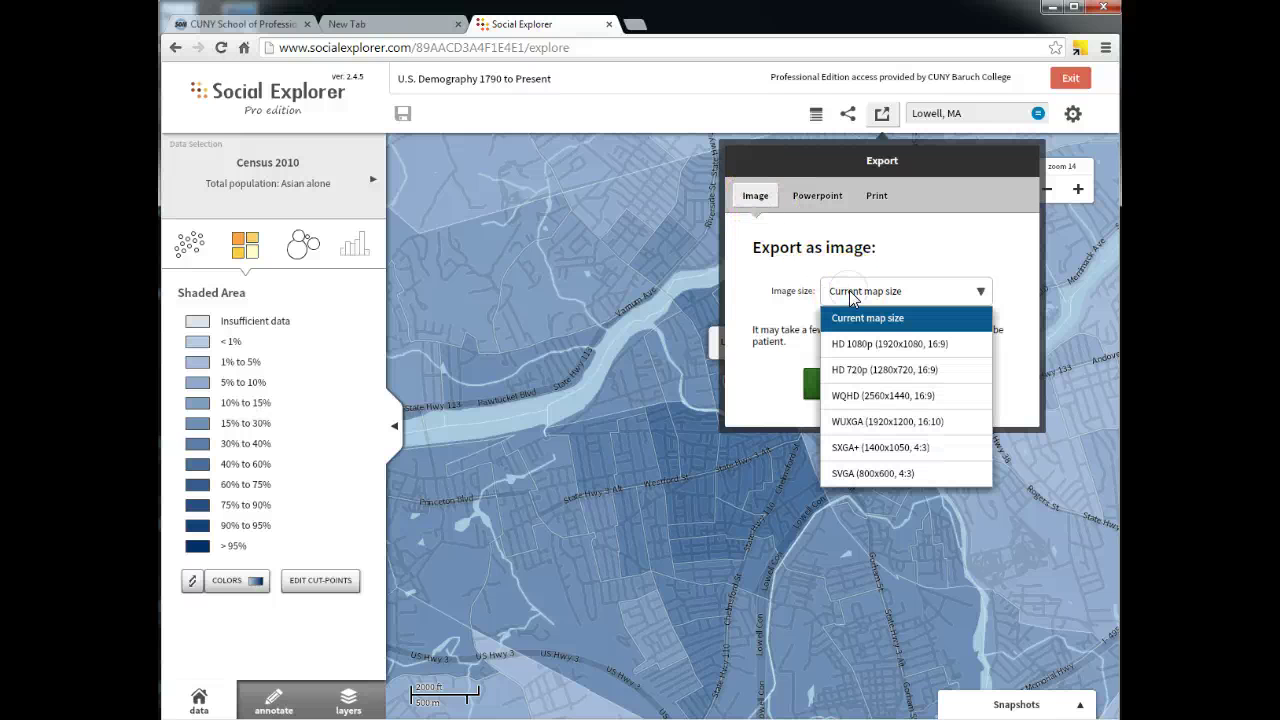
{"action": "left_click", "coordinate": [774, 288]}
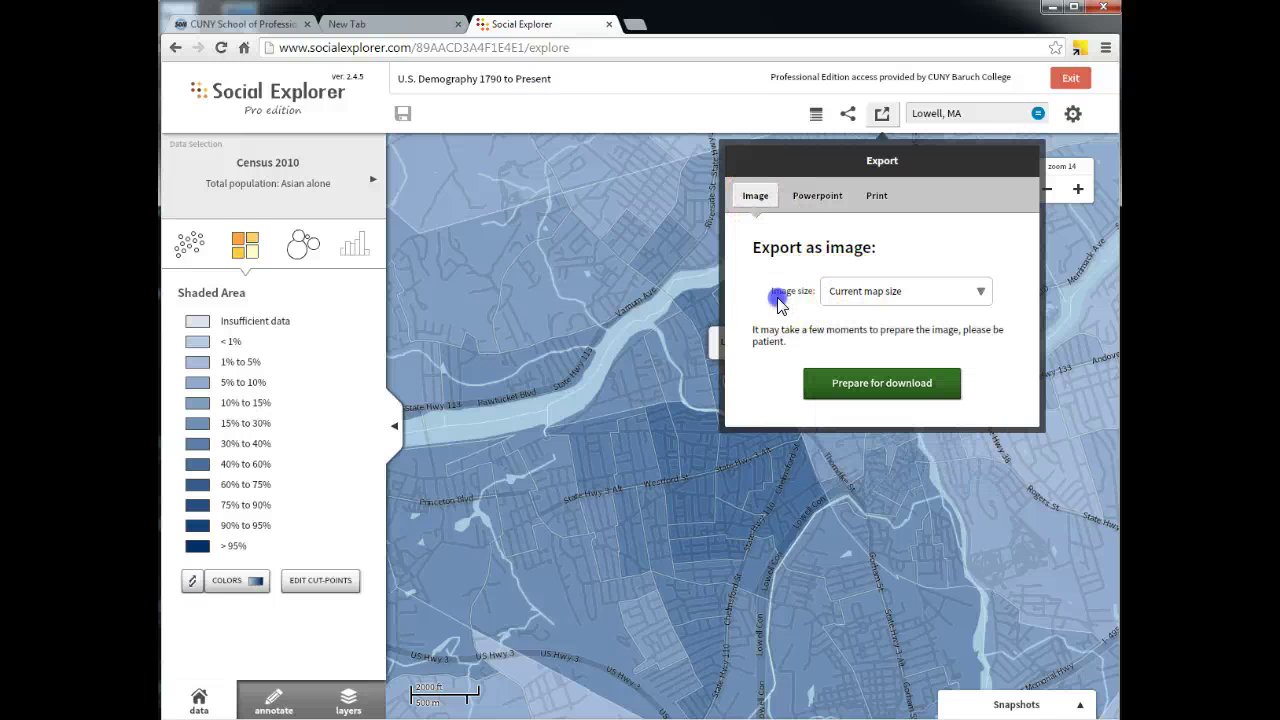
{"action": "left_click", "coordinate": [872, 390]}
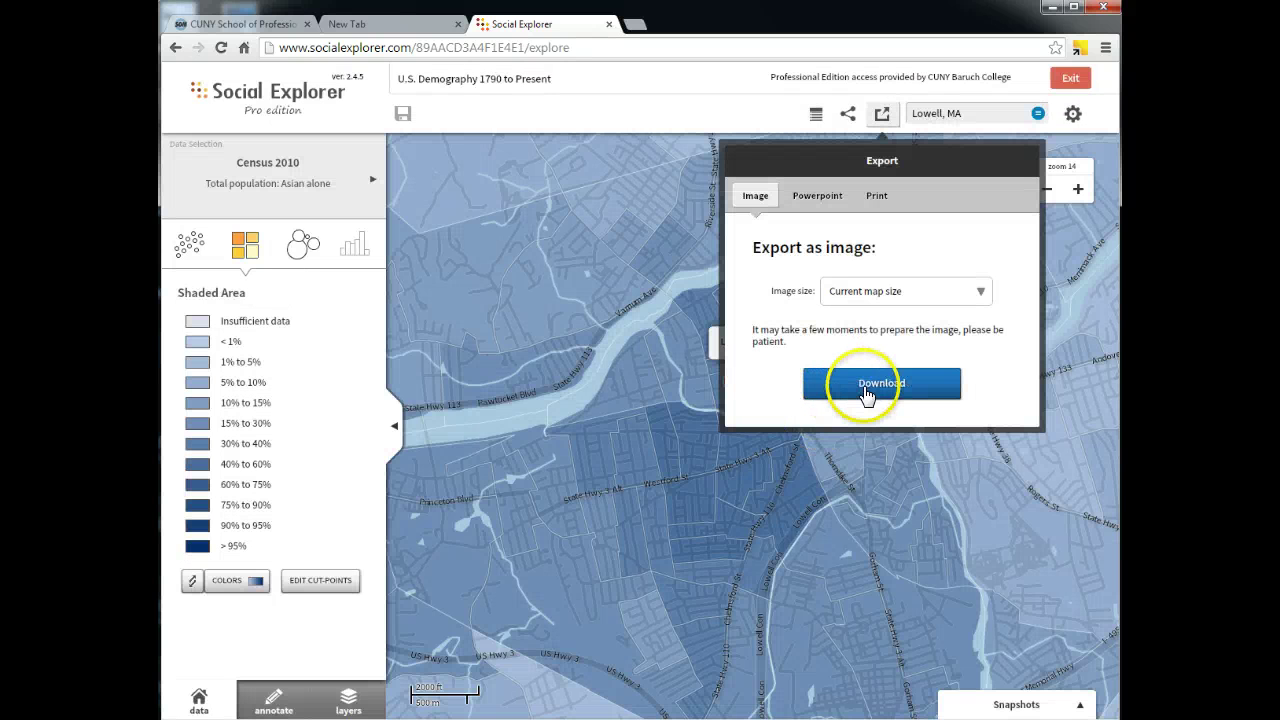
{"action": "left_click", "coordinate": [886, 388]}
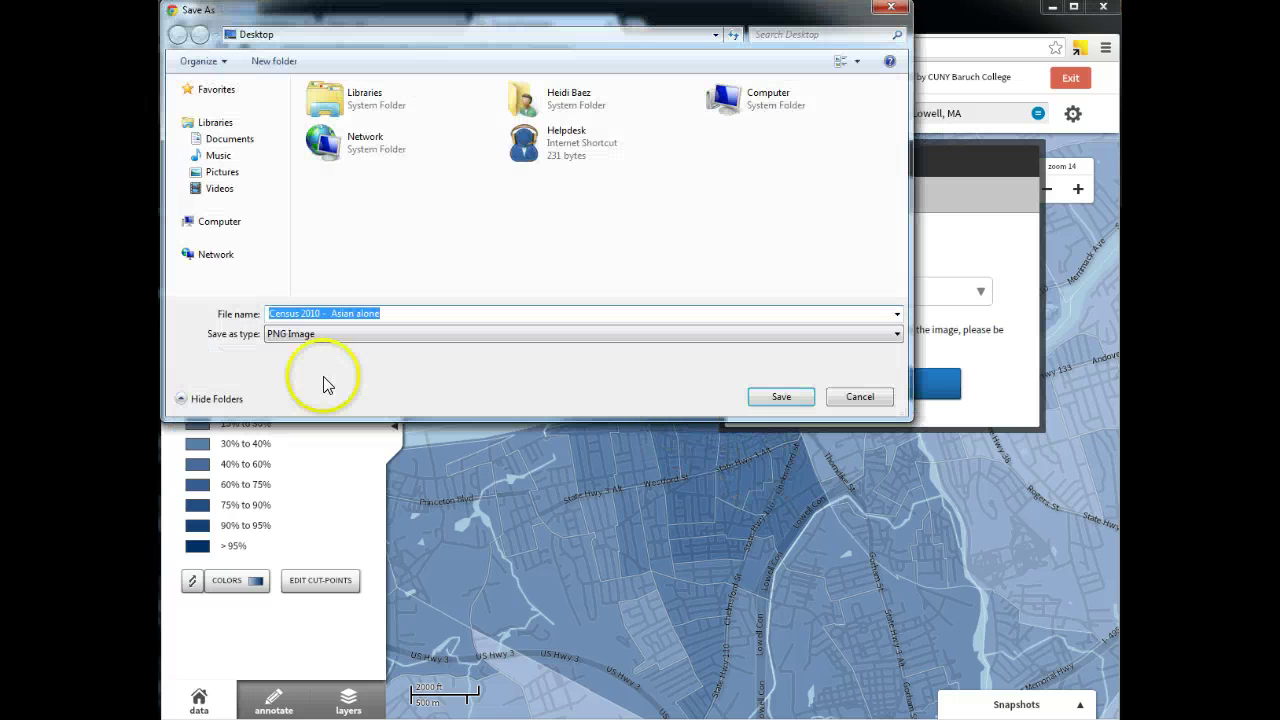
Save it as PNG image 'Census 2010 - Asian alone_LowellMA'.
{"action": "left_click", "coordinate": [442, 321]}
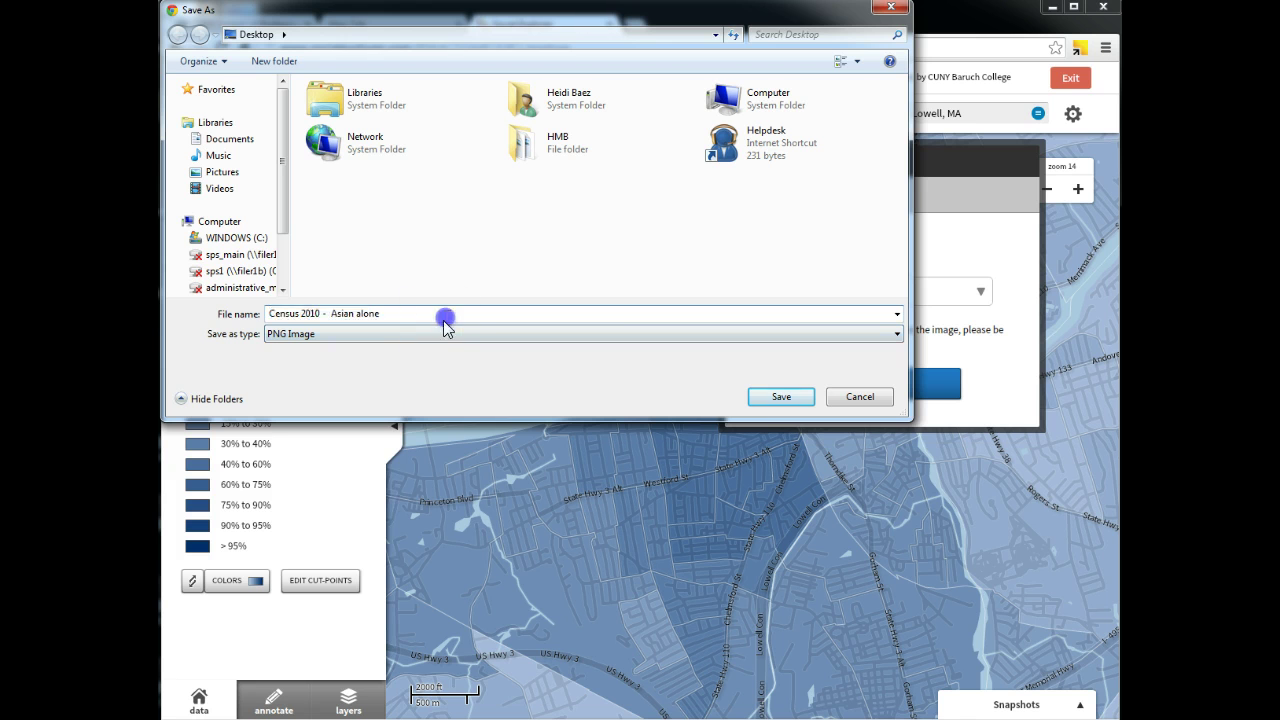
{"action": "type", "text": "_LowellMA"}
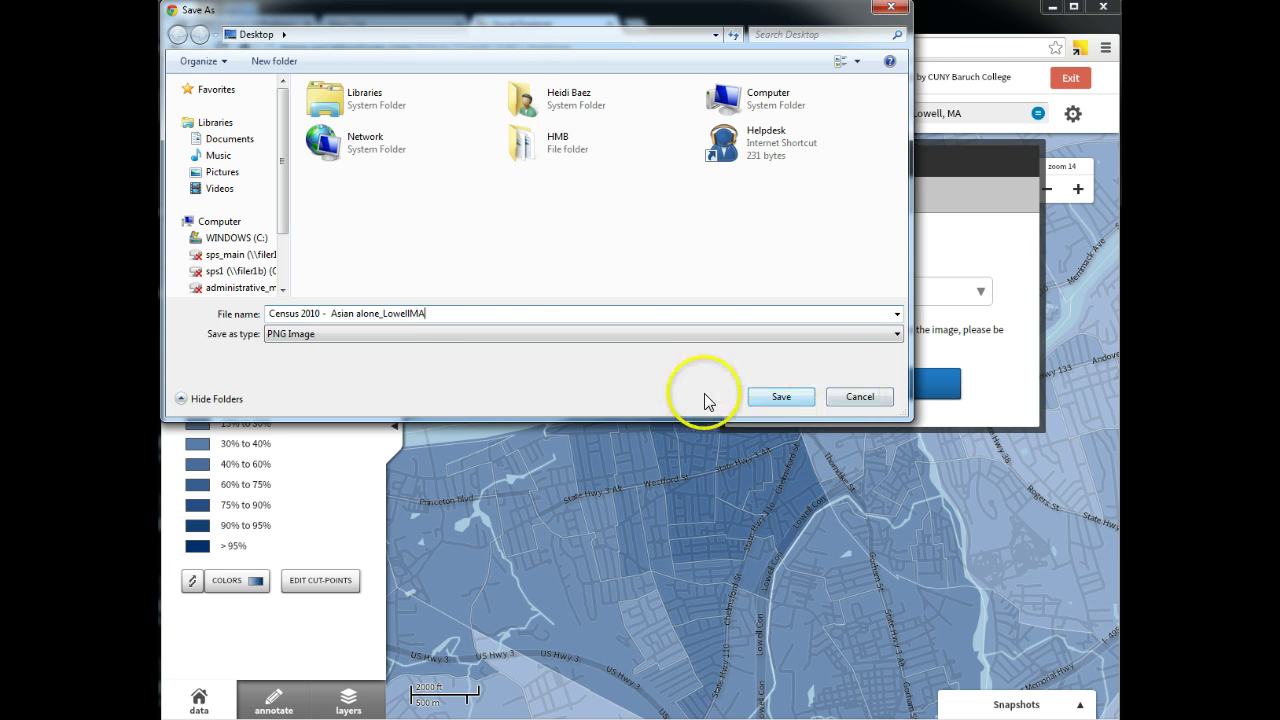
{"action": "left_click", "coordinate": [455, 334]}
{"action": "left_click", "coordinate": [453, 334]}
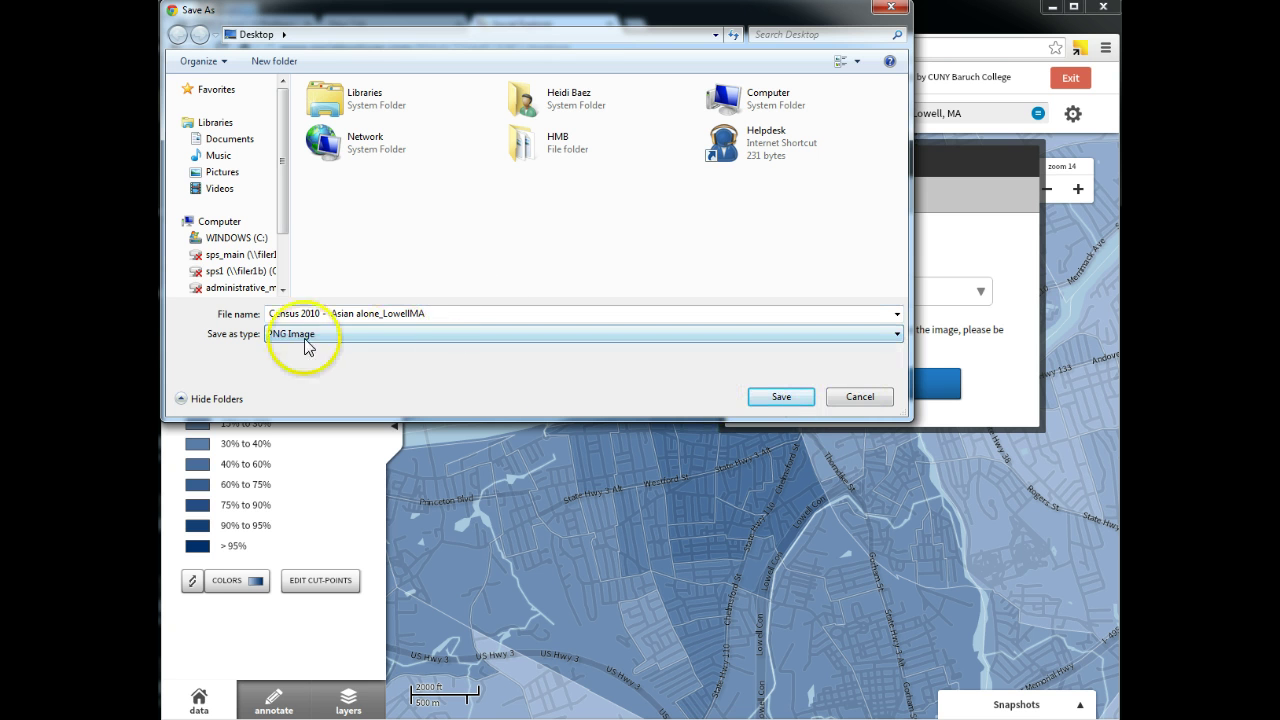
{"action": "left_click", "coordinate": [767, 398]}
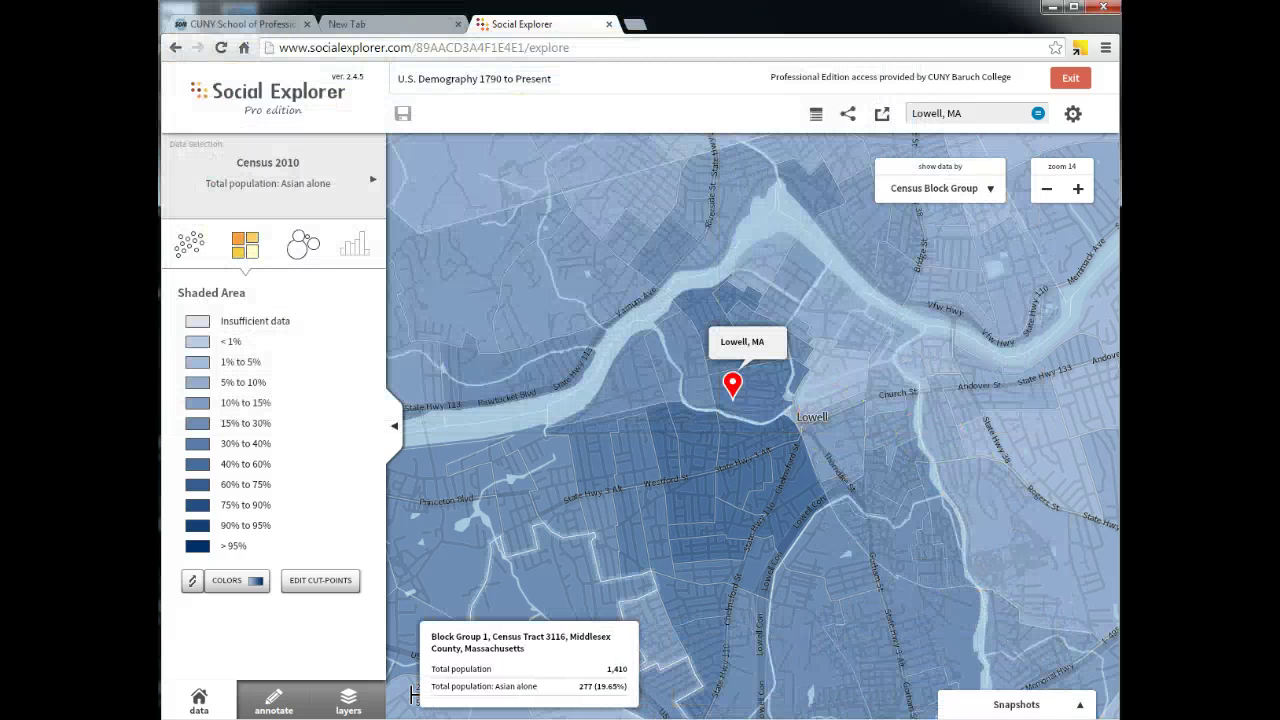
Insert the Census 2010 map PNG from the Desktop into slide 2's picture placeholder.
{"action": "key", "text": "alt+Tab"}
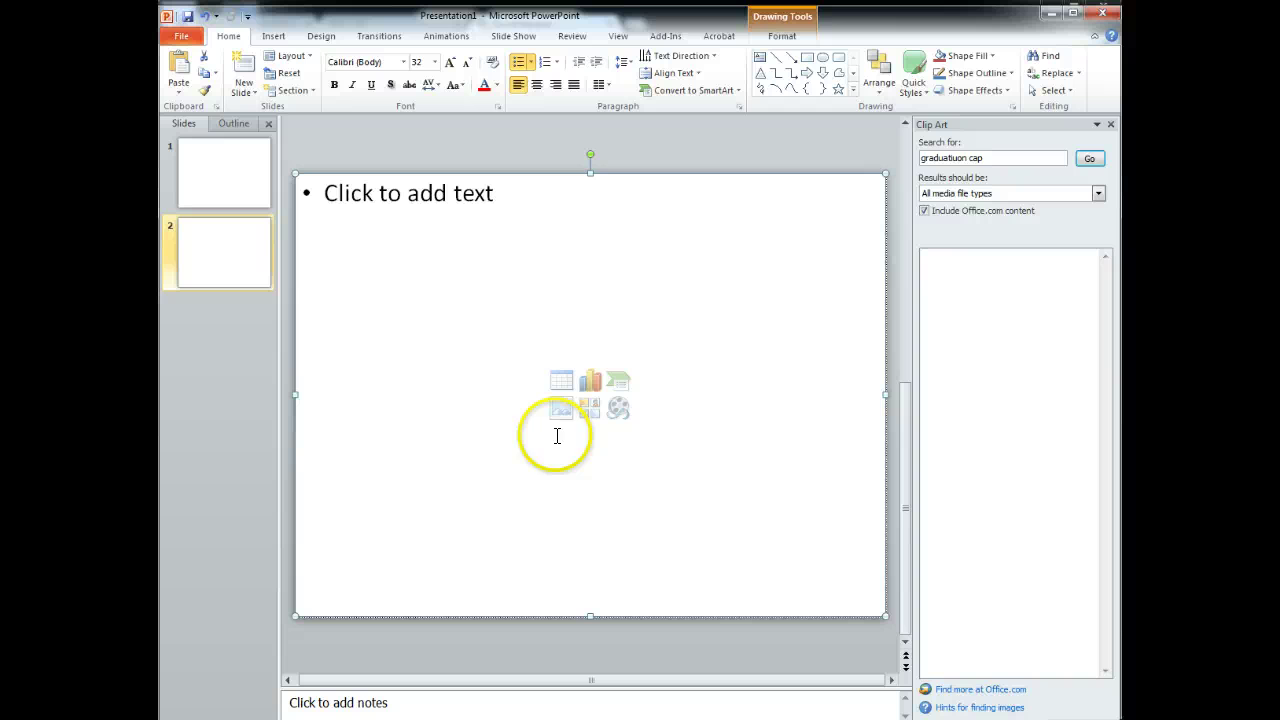
{"action": "left_click", "coordinate": [586, 425]}
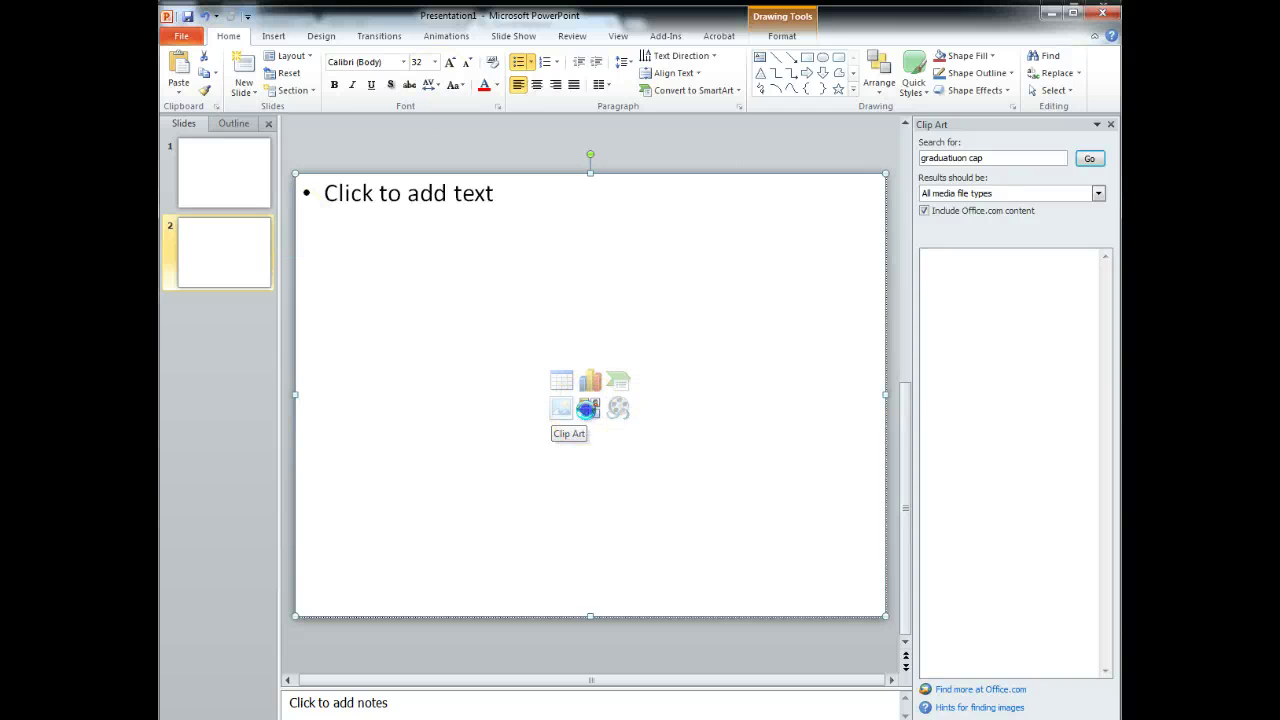
{"action": "left_click", "coordinate": [706, 414]}
{"action": "left_click", "coordinate": [561, 412]}
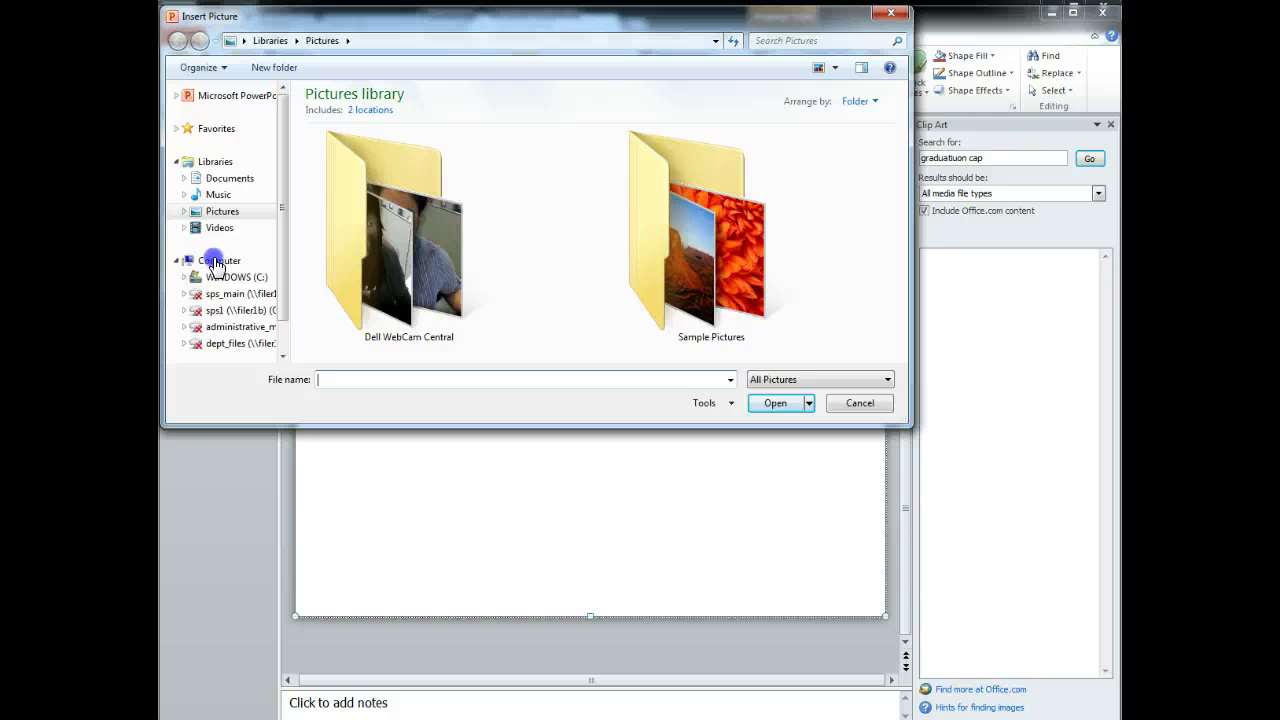
{"action": "left_click", "coordinate": [210, 128]}
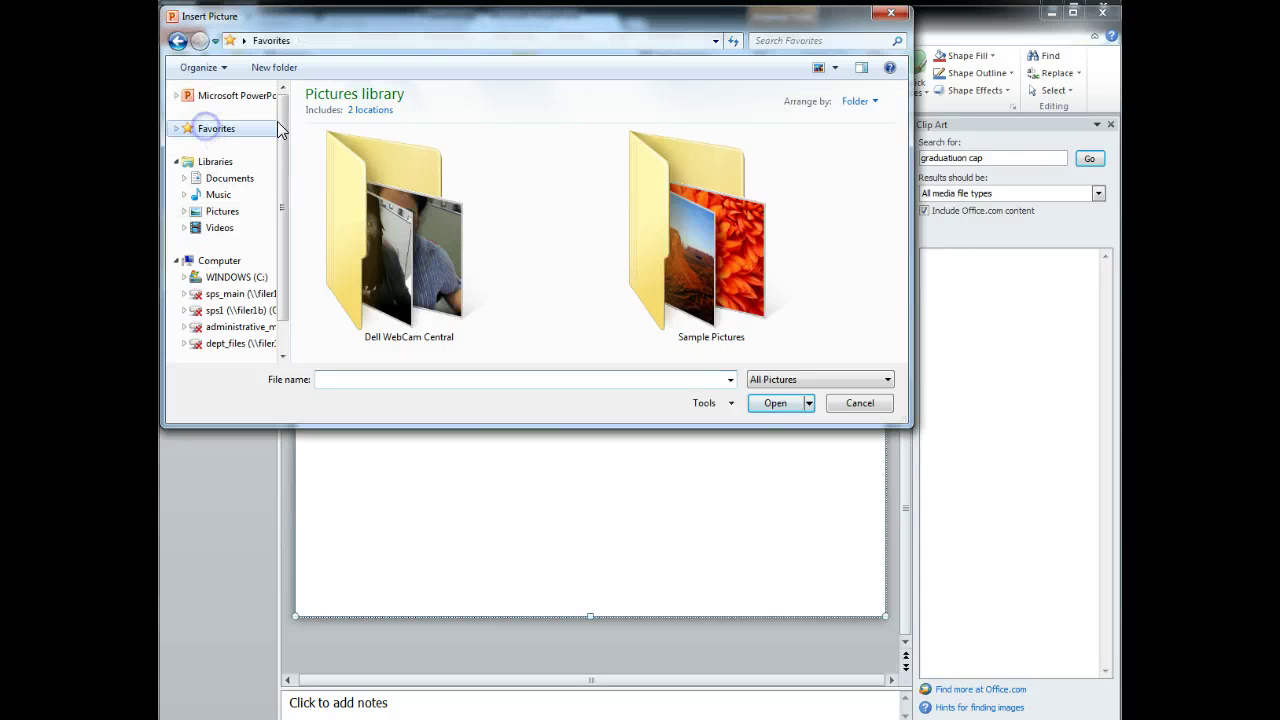
{"action": "left_click", "coordinate": [352, 113]}
{"action": "double_click", "coordinate": [352, 113]}
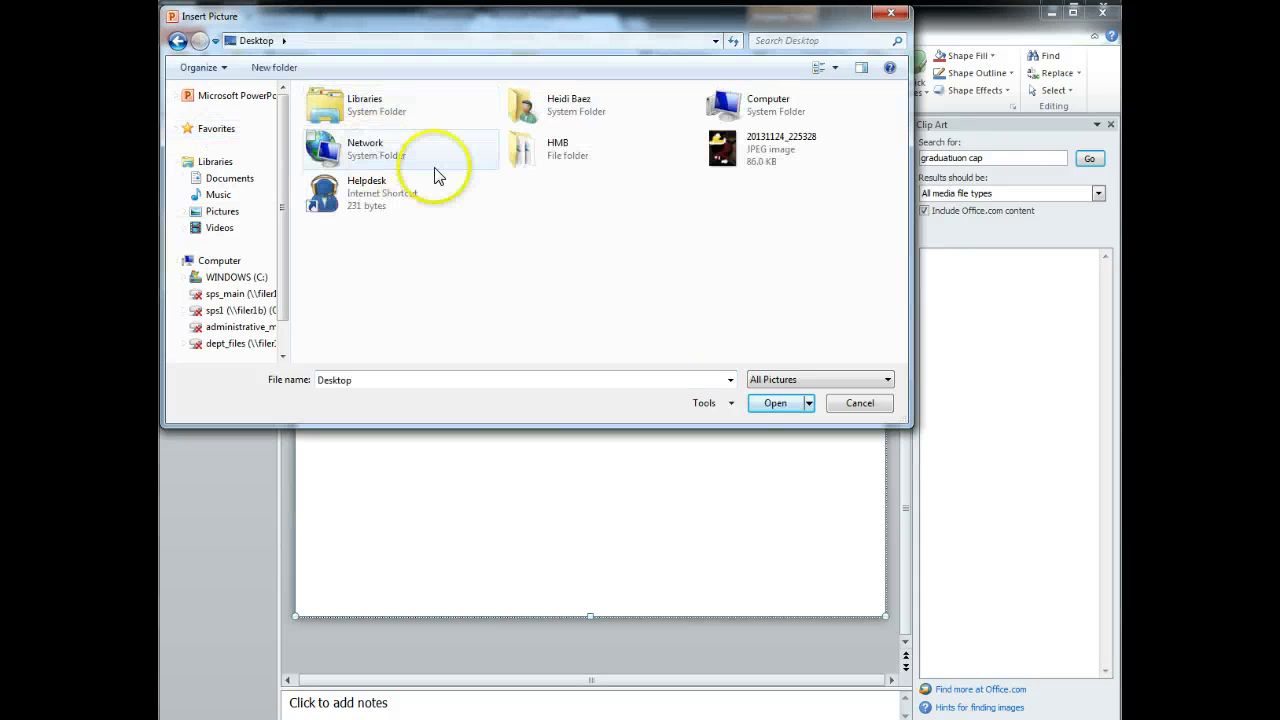
{"action": "double_click", "coordinate": [335, 200]}
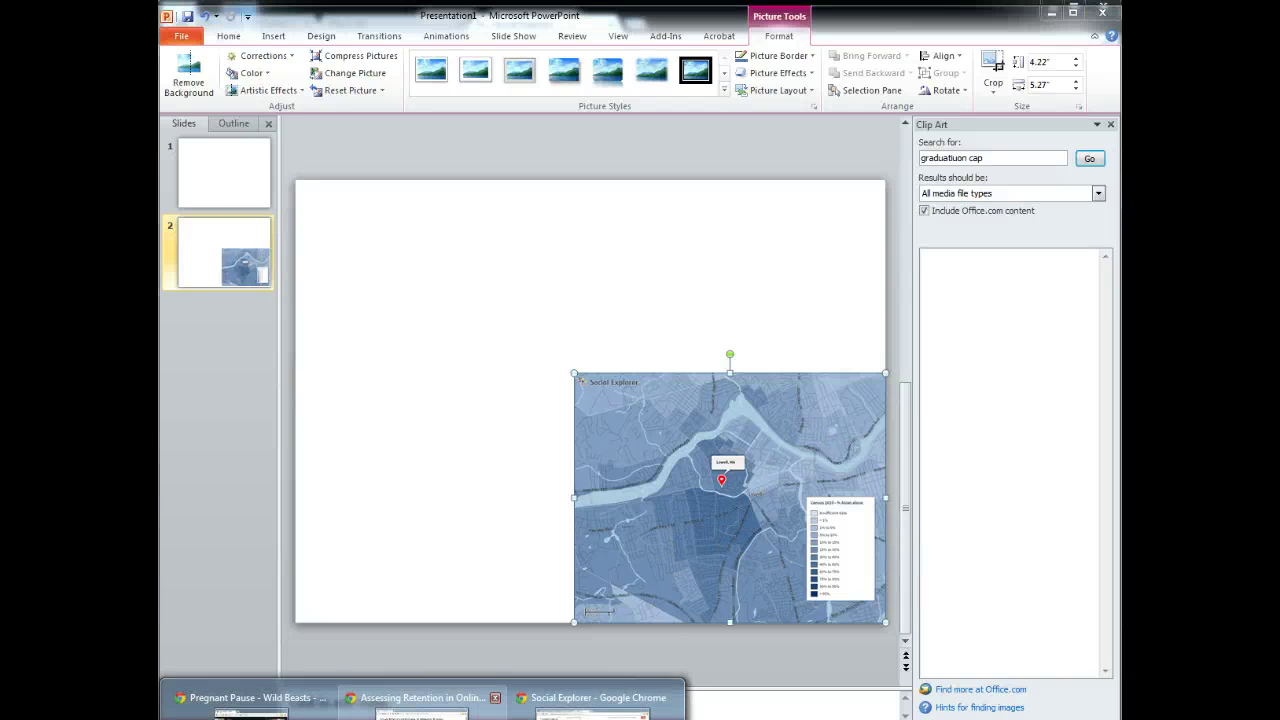
Map Census 2000 Race > Asian Alone and apply the orange Vitamin C scheme.
{"action": "left_click", "coordinate": [615, 700]}
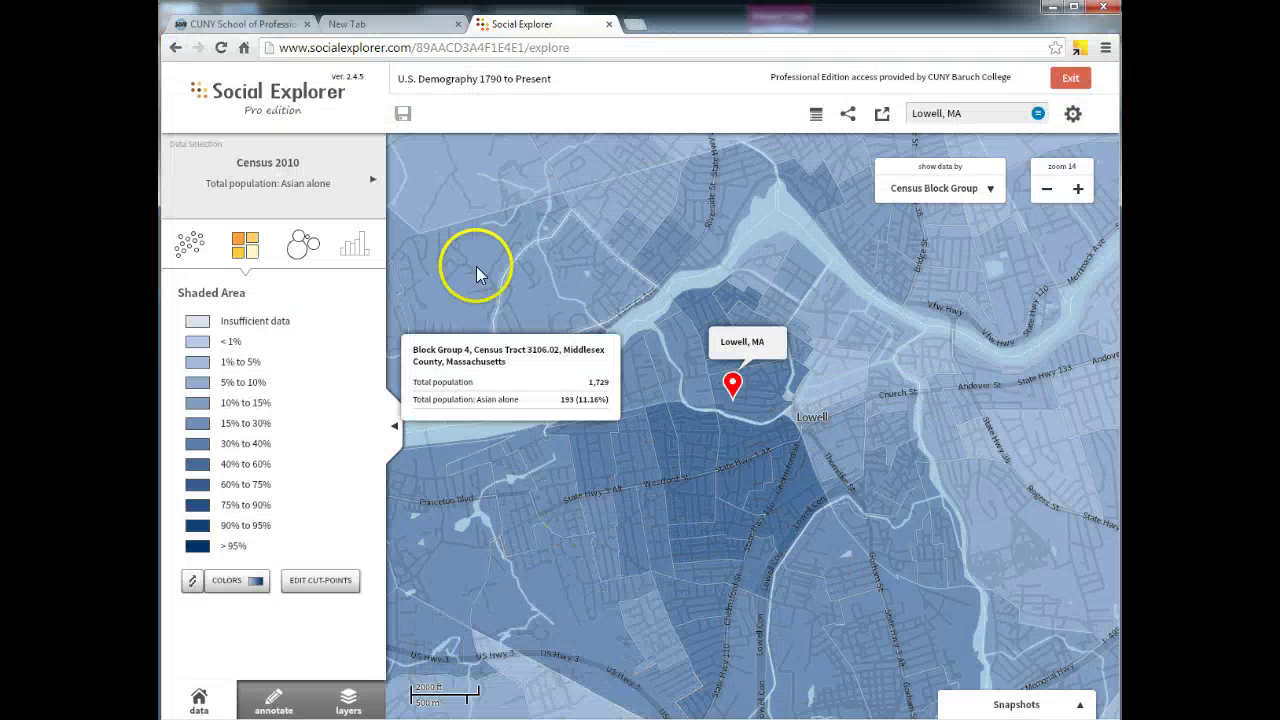
{"action": "left_click", "coordinate": [314, 190]}
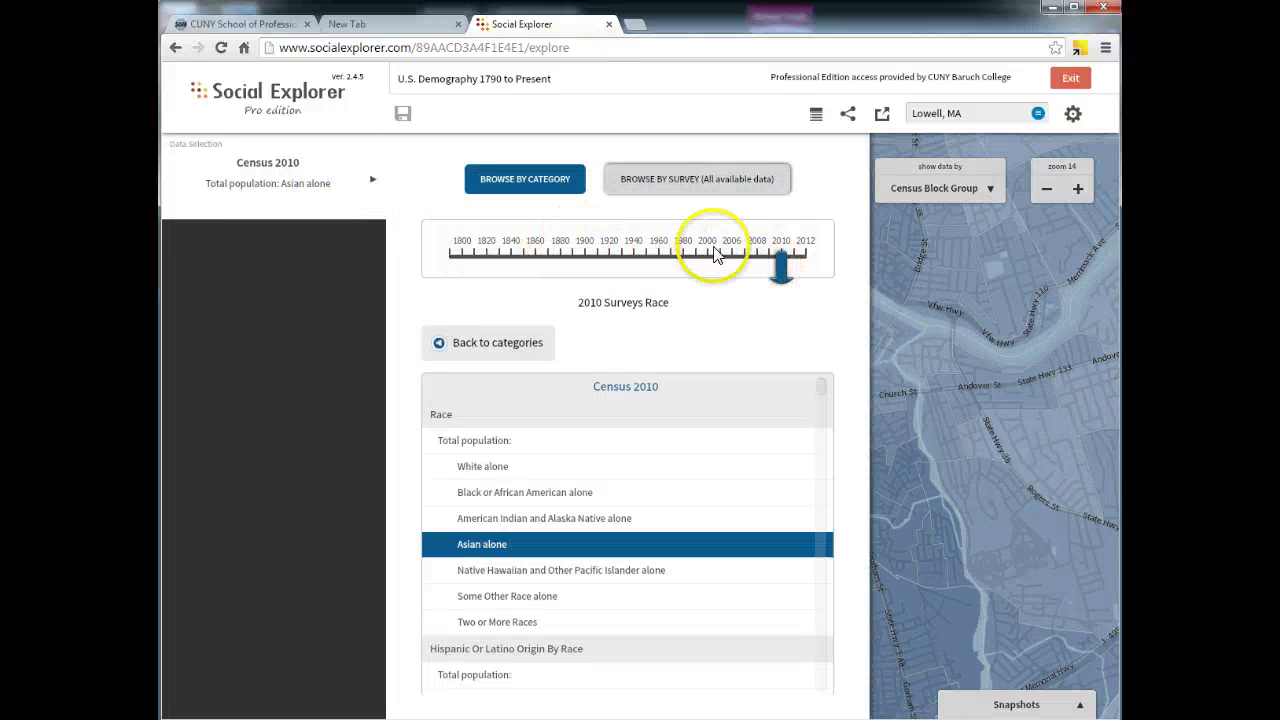
{"action": "left_click_drag", "start_coordinate": [779, 276], "coordinate": [707, 280]}
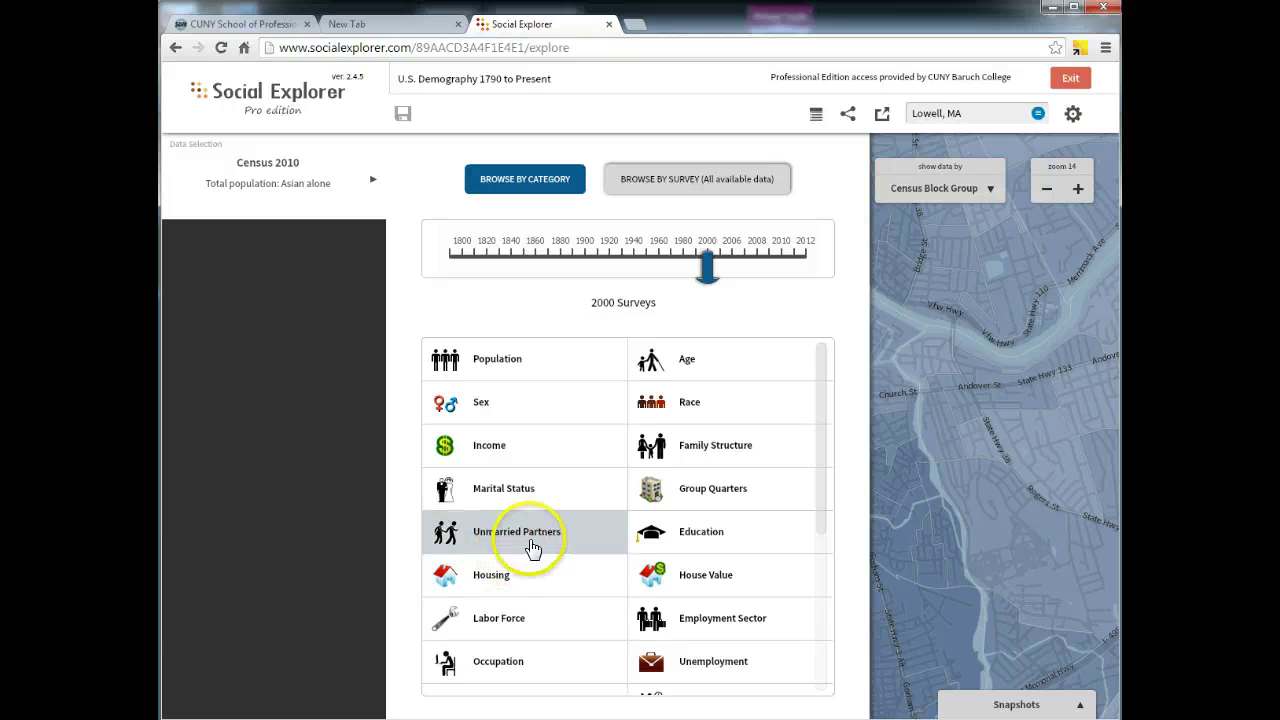
{"action": "left_click", "coordinate": [665, 404]}
{"action": "left_click", "coordinate": [472, 544]}
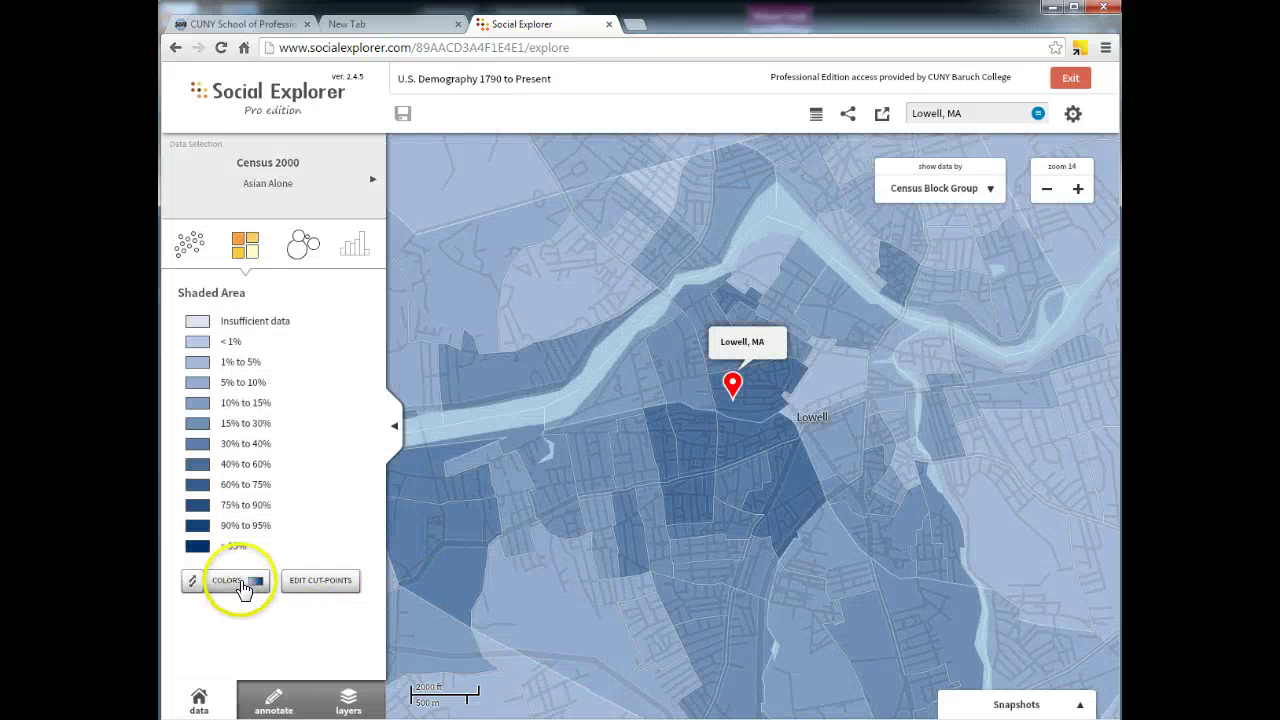
{"action": "left_click", "coordinate": [256, 580]}
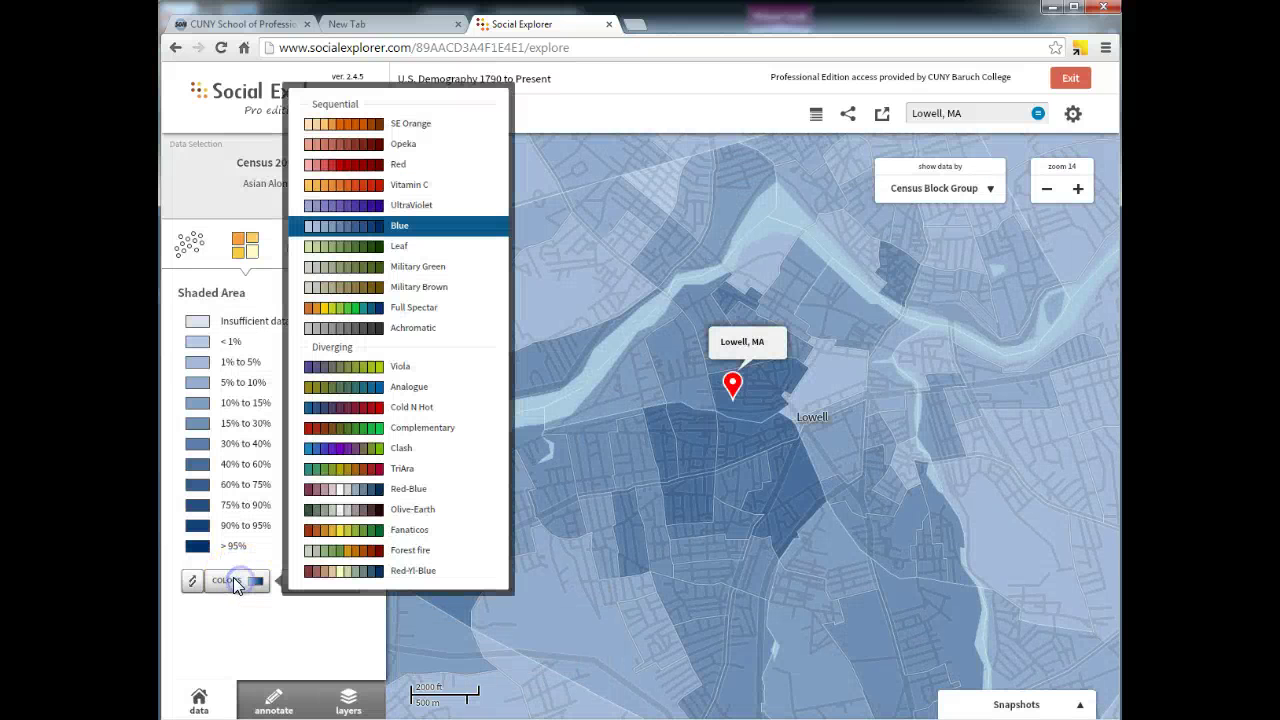
{"action": "left_click", "coordinate": [357, 190]}
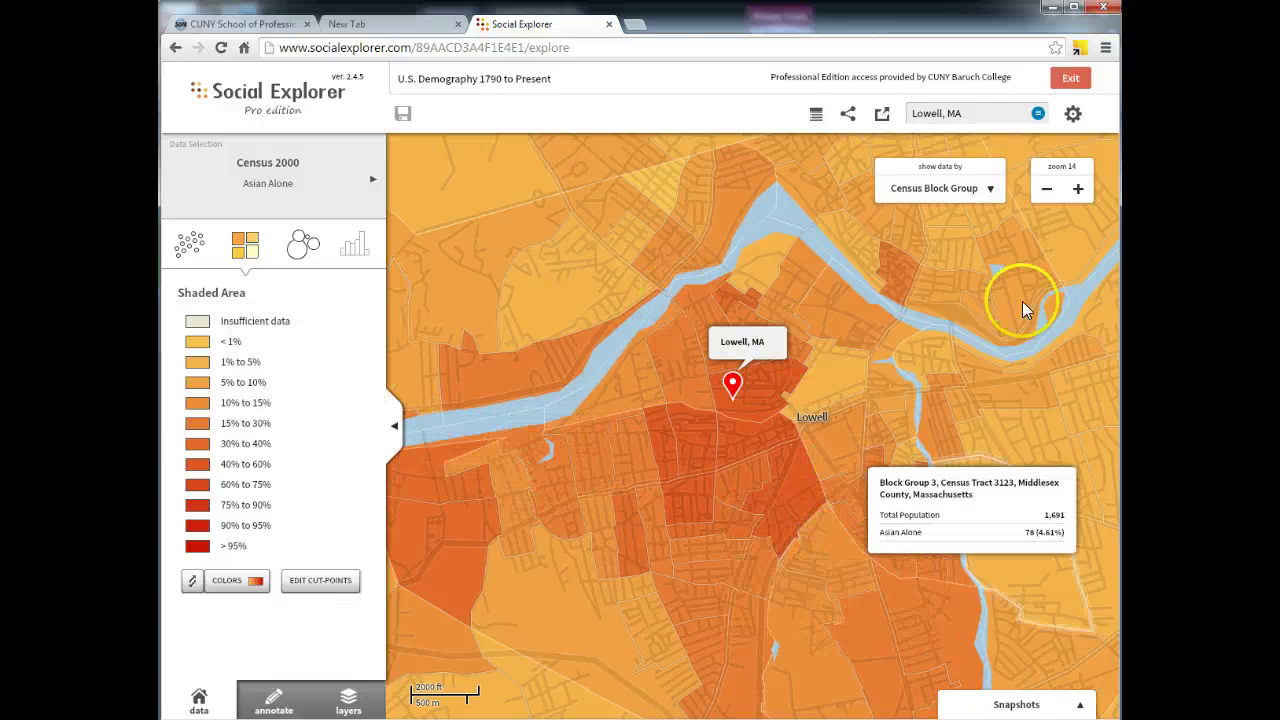
Export the 2000 map and save it as PNG 'Census 2000 - Asian Alone_LowellMA'.
{"action": "left_click", "coordinate": [882, 113]}
{"action": "left_click", "coordinate": [864, 384]}
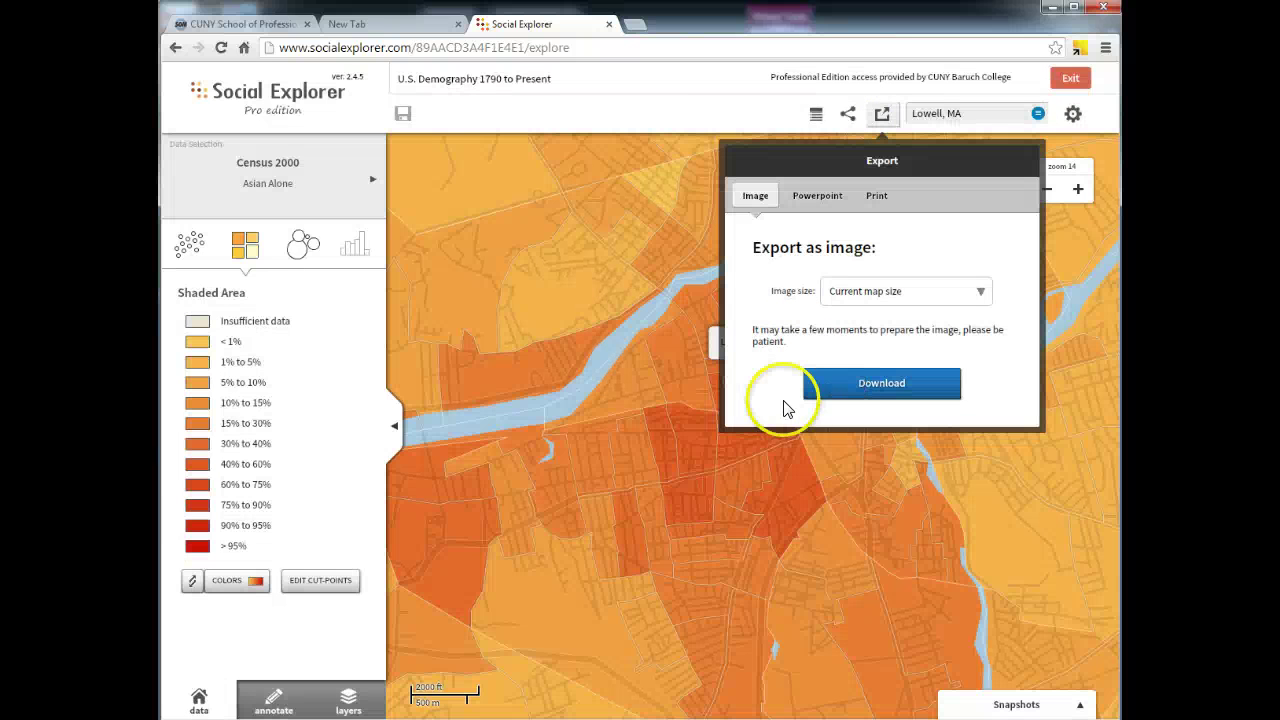
{"action": "left_click", "coordinate": [871, 388]}
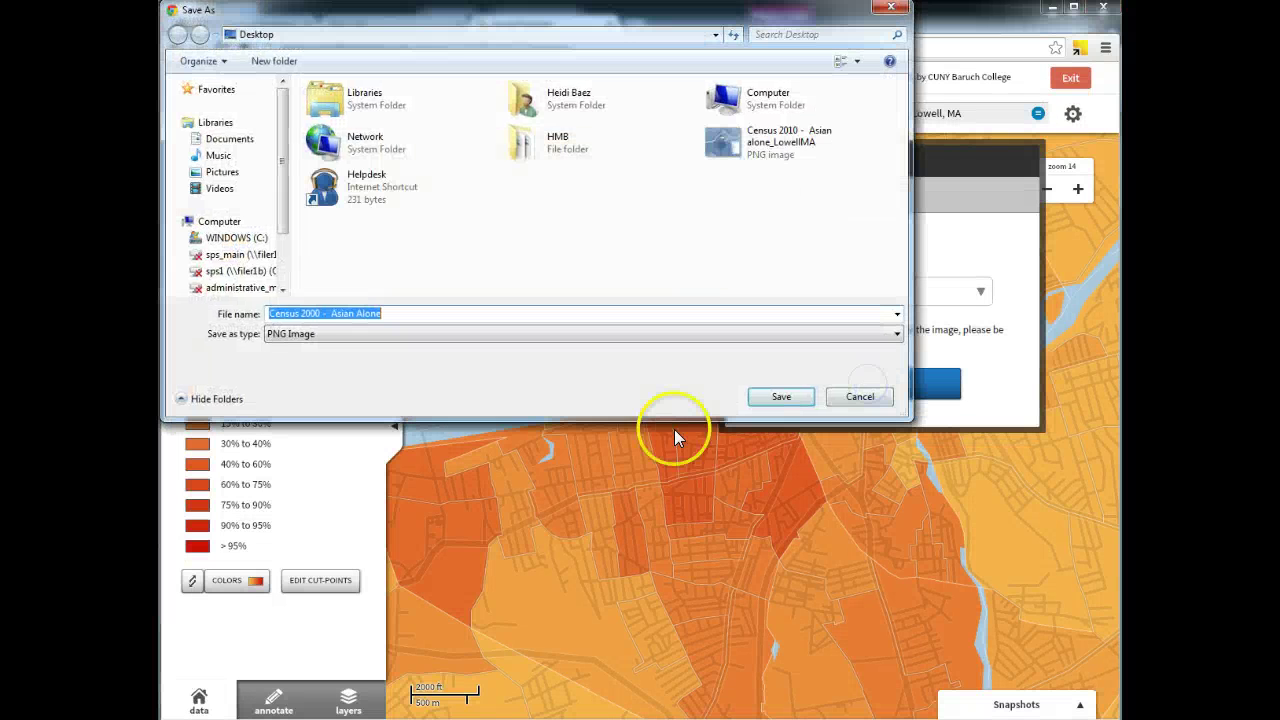
{"action": "left_click", "coordinate": [410, 315]}
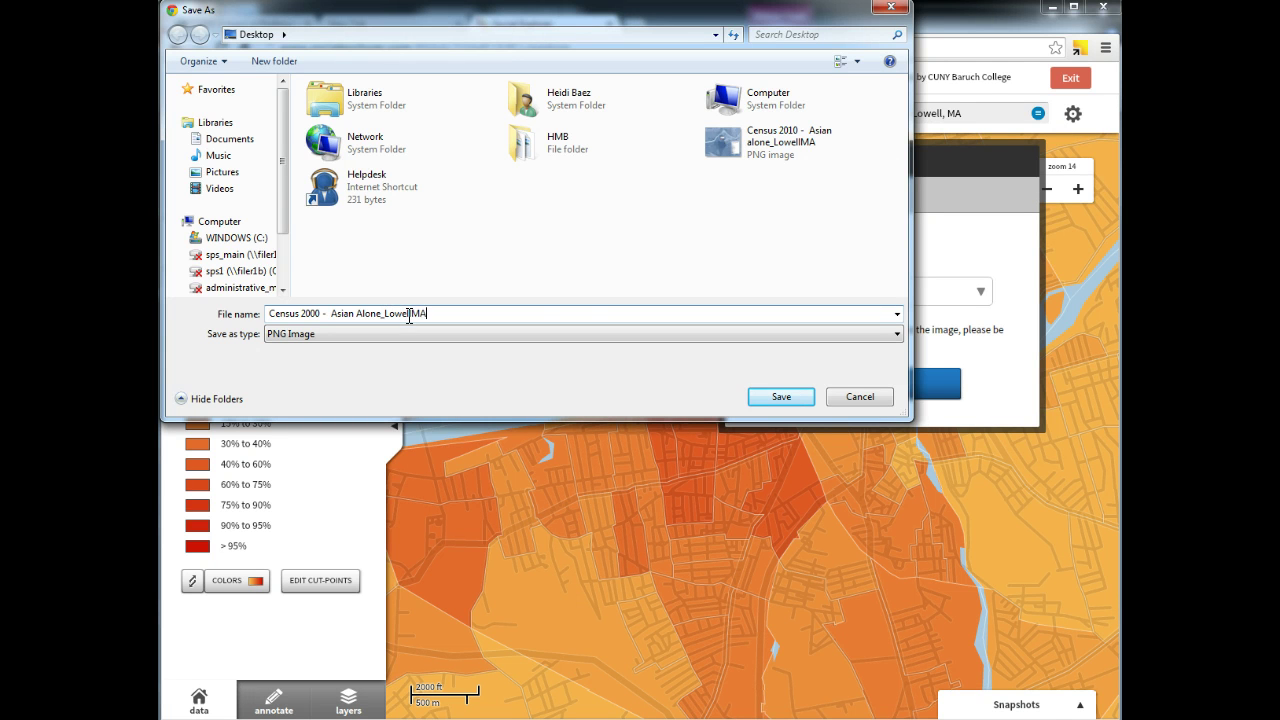
{"action": "left_click", "coordinate": [781, 396]}
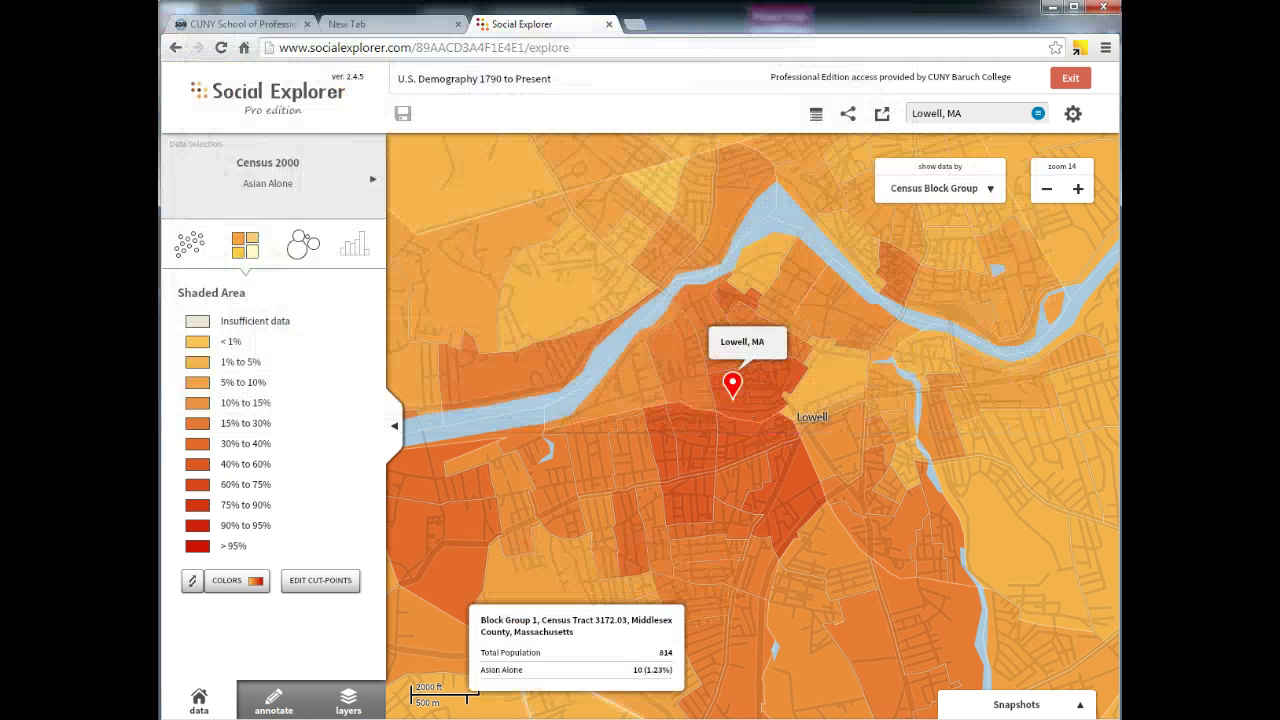
{"action": "left_click", "coordinate": [470, 704]}
Insert the 'Census 2000 Asian Alone_LowellMA' image from the Desktop onto slide 2.
{"action": "left_click", "coordinate": [437, 502]}
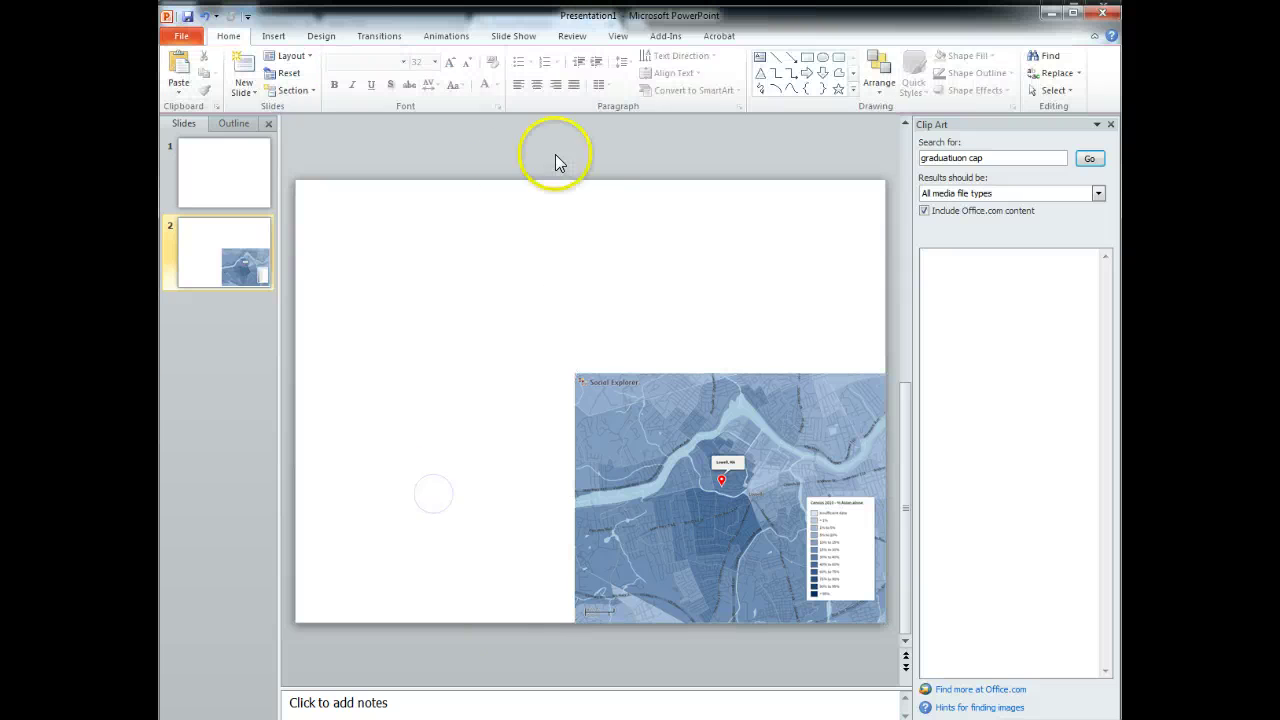
{"action": "left_click", "coordinate": [1108, 124]}
{"action": "left_click", "coordinate": [275, 38]}
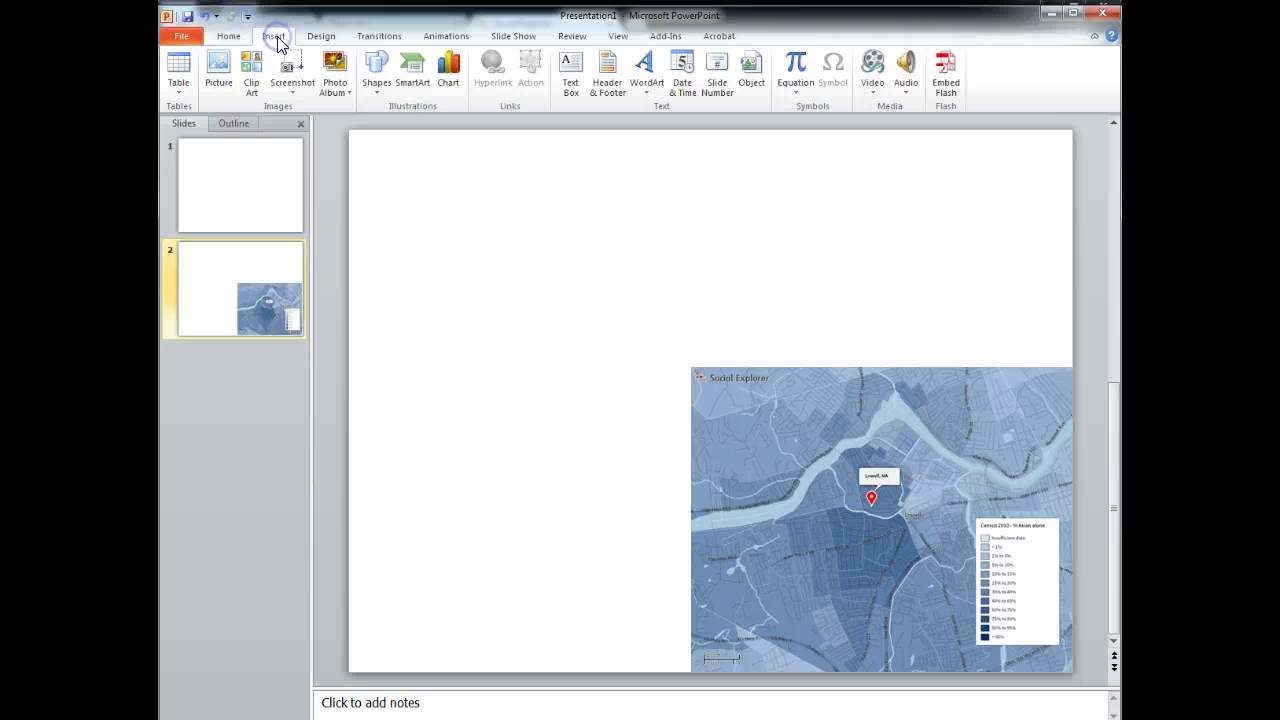
{"action": "left_click", "coordinate": [218, 66]}
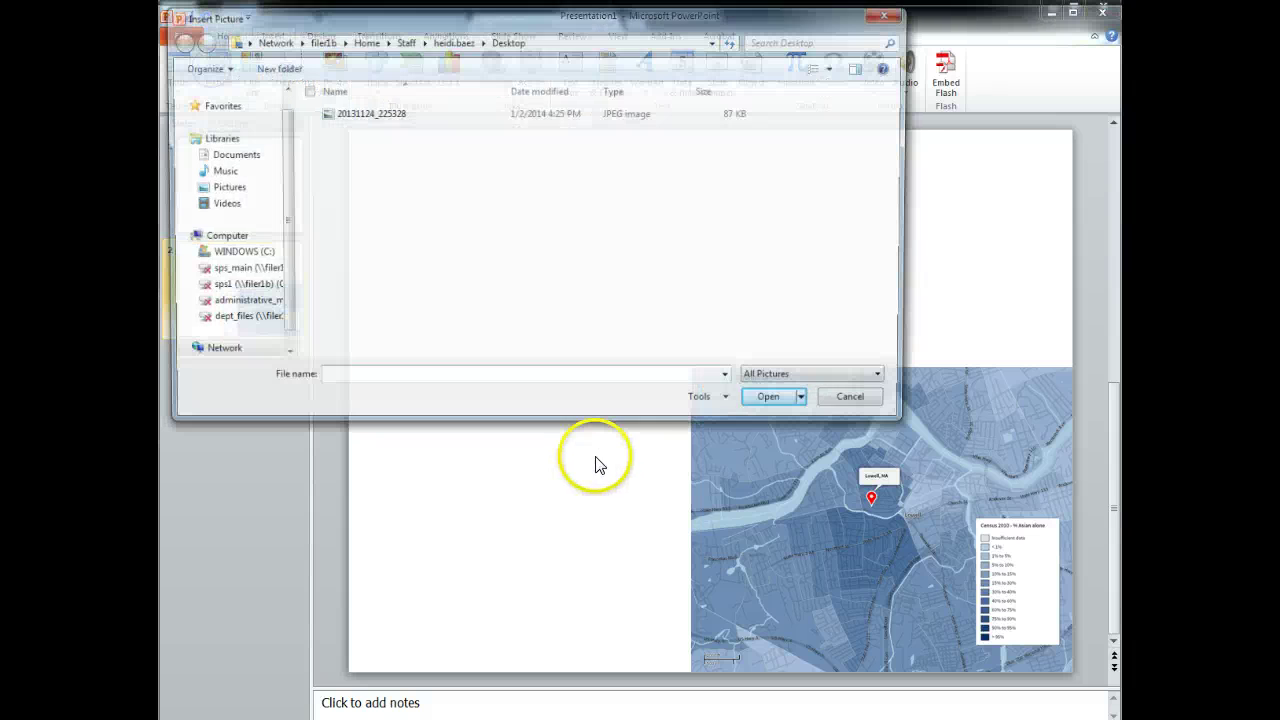
{"action": "left_click", "coordinate": [218, 107]}
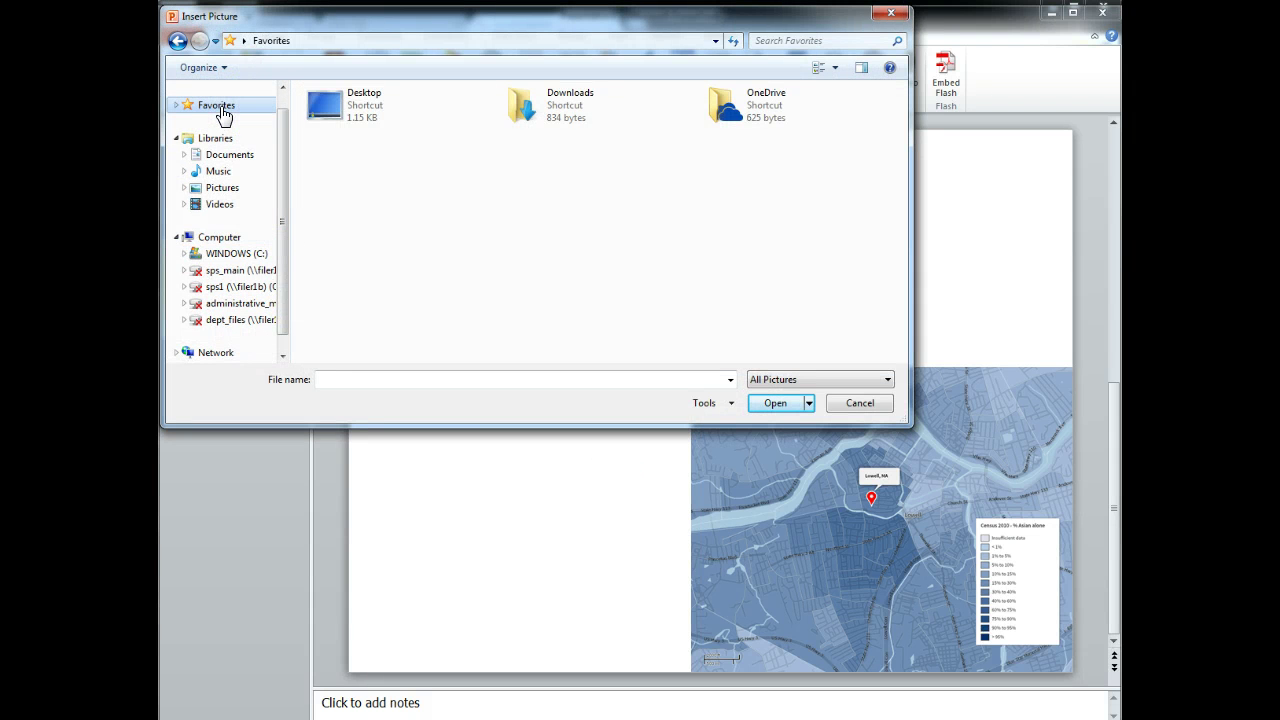
{"action": "double_click", "coordinate": [360, 105]}
{"action": "left_click", "coordinate": [380, 203]}
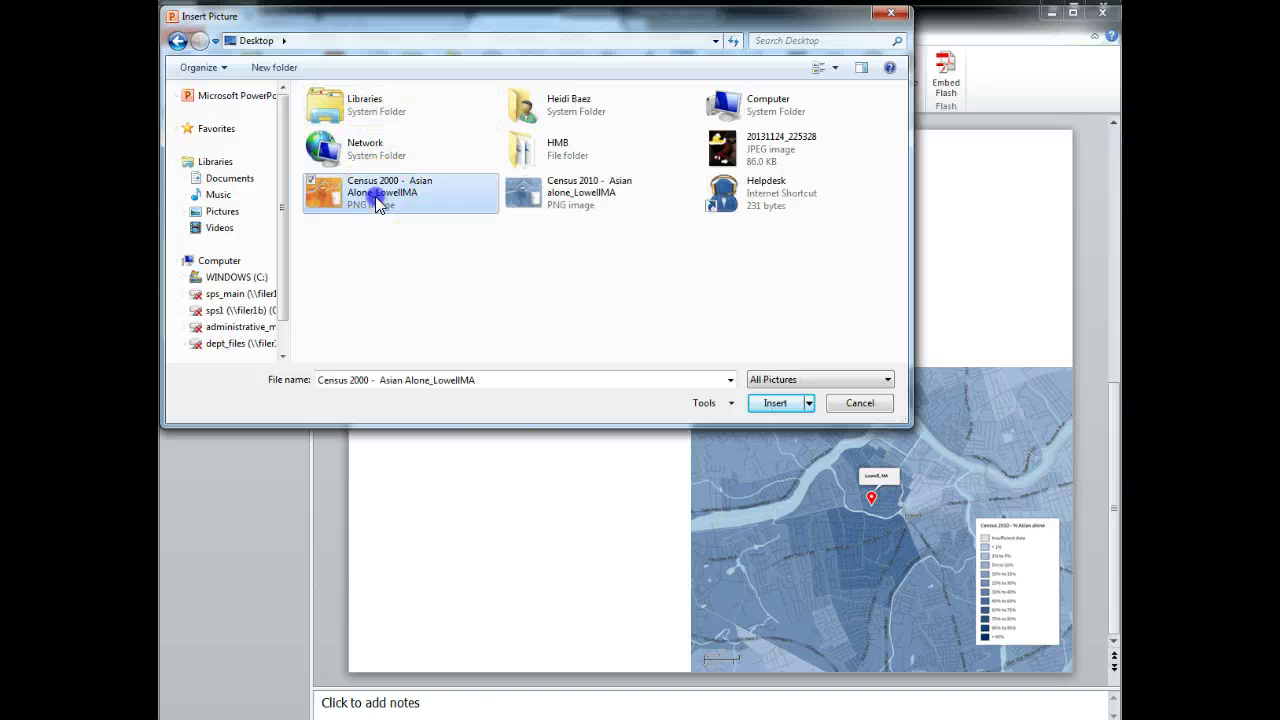
{"action": "double_click", "coordinate": [380, 203]}
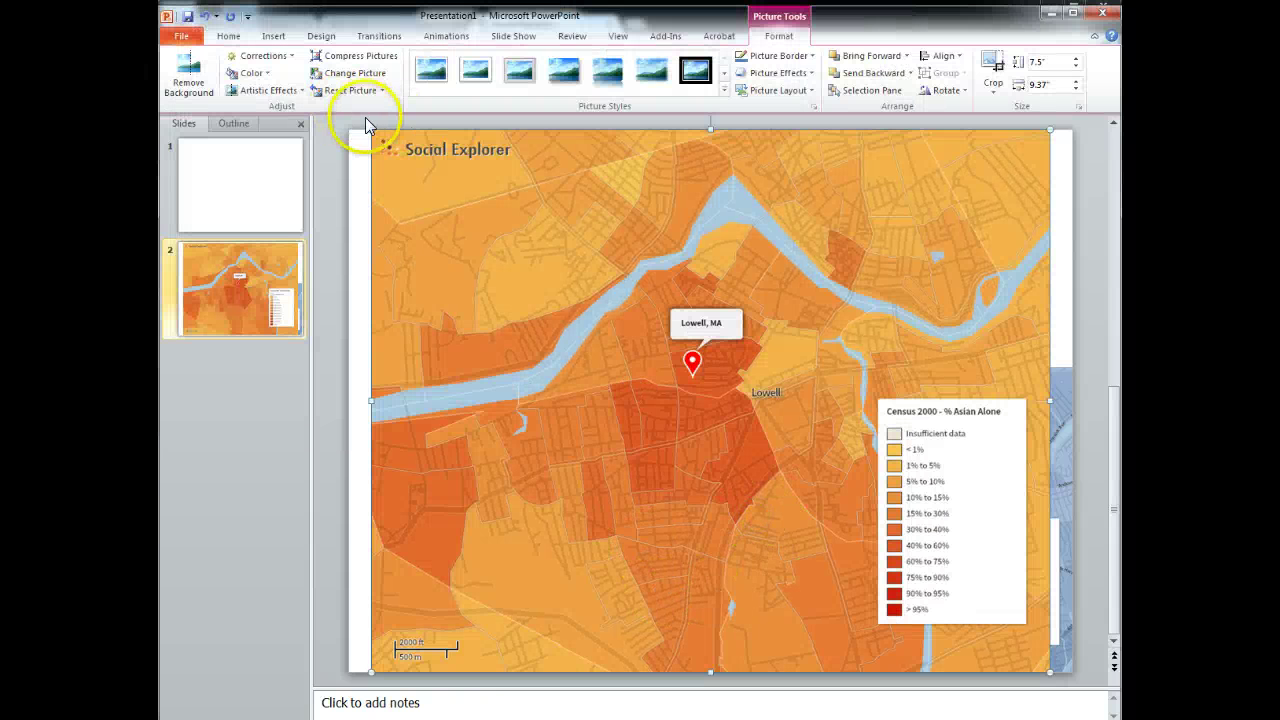
Shrink the orange 2000 map to 4.22" by 5.27" and place it left of the blue 2010 map.
{"action": "left_click_drag", "start_coordinate": [366, 126], "coordinate": [671, 474]}
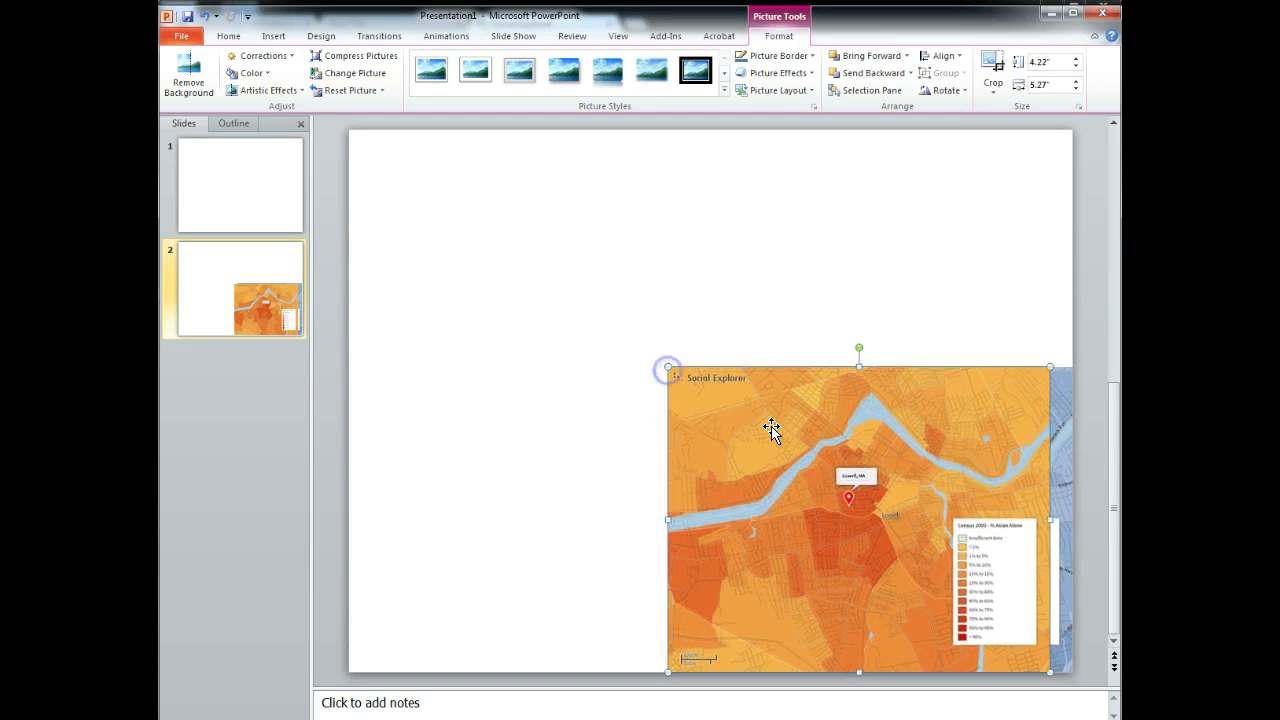
{"action": "left_click_drag", "start_coordinate": [856, 462], "coordinate": [533, 462]}
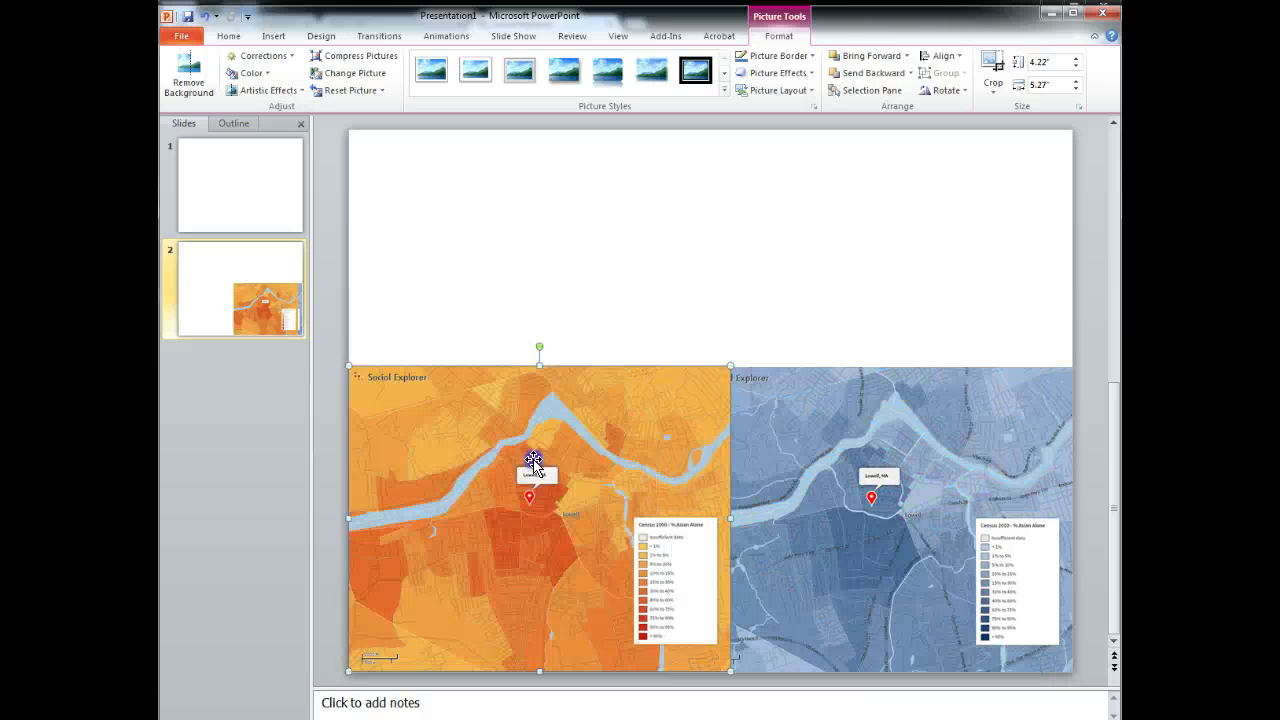
{"action": "left_click", "coordinate": [773, 37]}
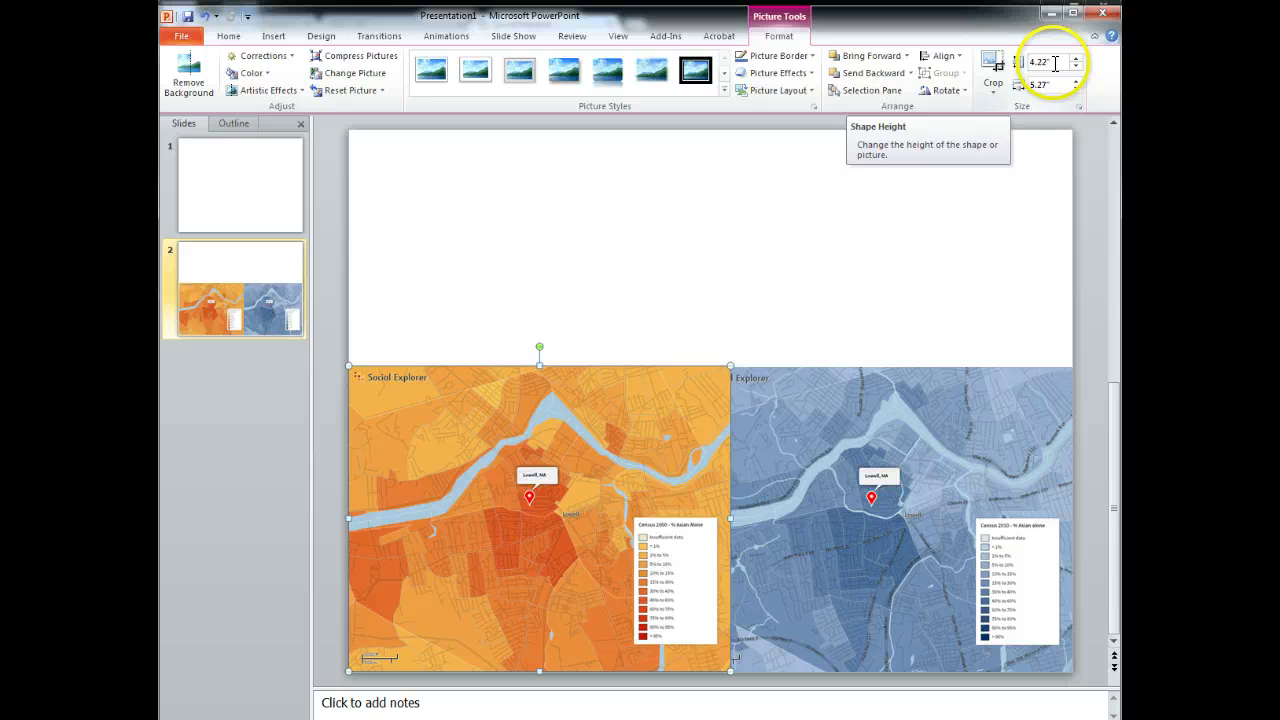
{"action": "left_click", "coordinate": [809, 507]}
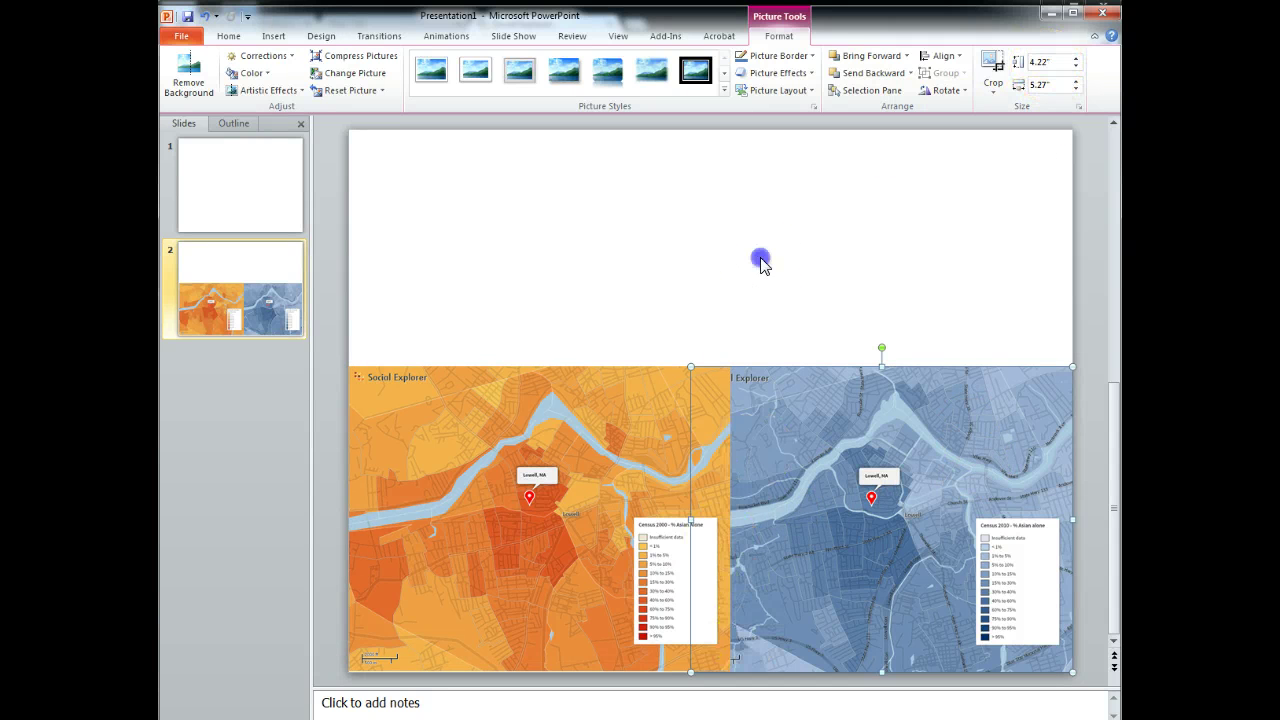
{"action": "left_click", "coordinate": [663, 434]}
{"action": "left_click", "coordinate": [567, 243]}
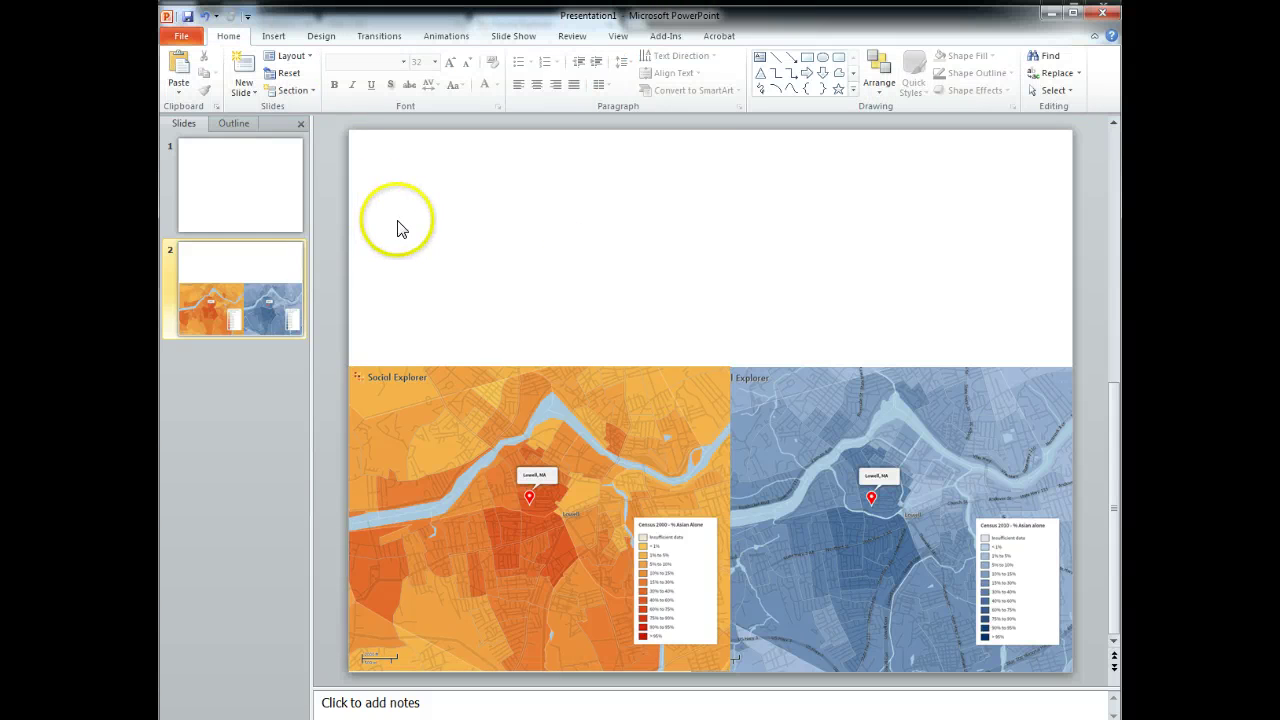
In Page Setup, choose portrait orientation with a 10" wide by 17" tall slide size.
{"action": "right_click", "coordinate": [386, 244]}
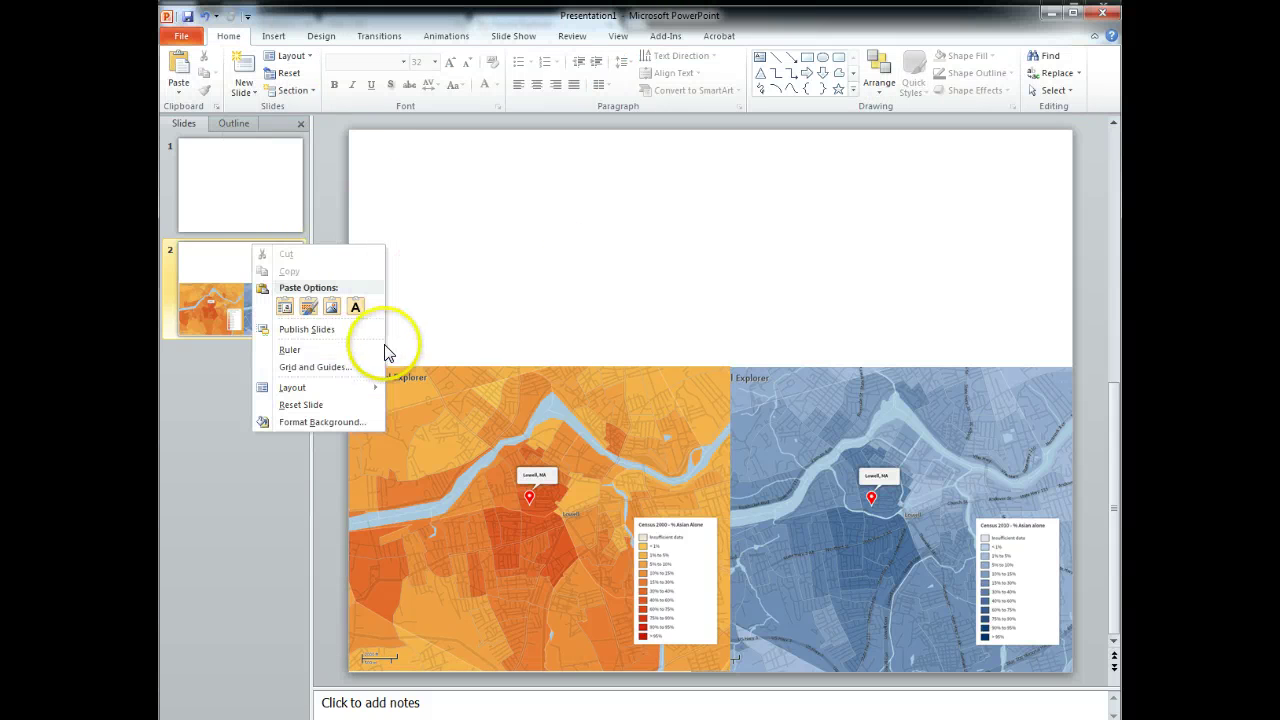
{"action": "mouse_move", "coordinate": [365, 394]}
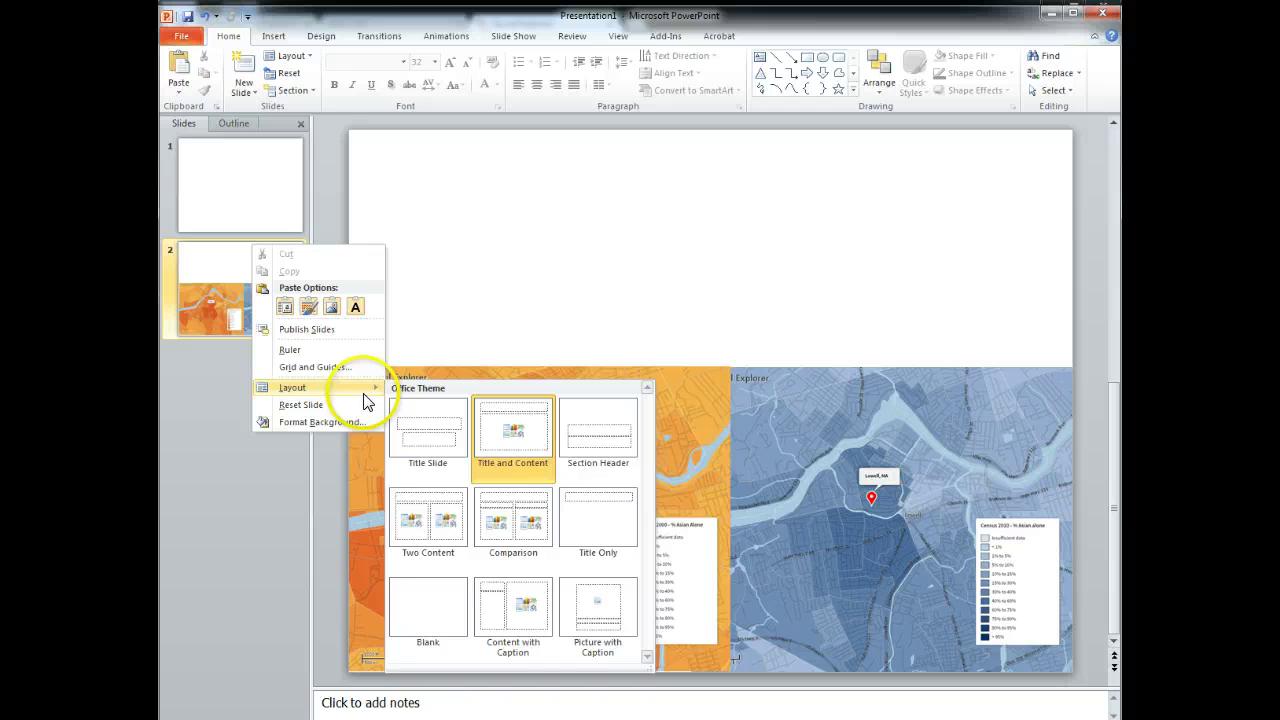
{"action": "left_click", "coordinate": [603, 174]}
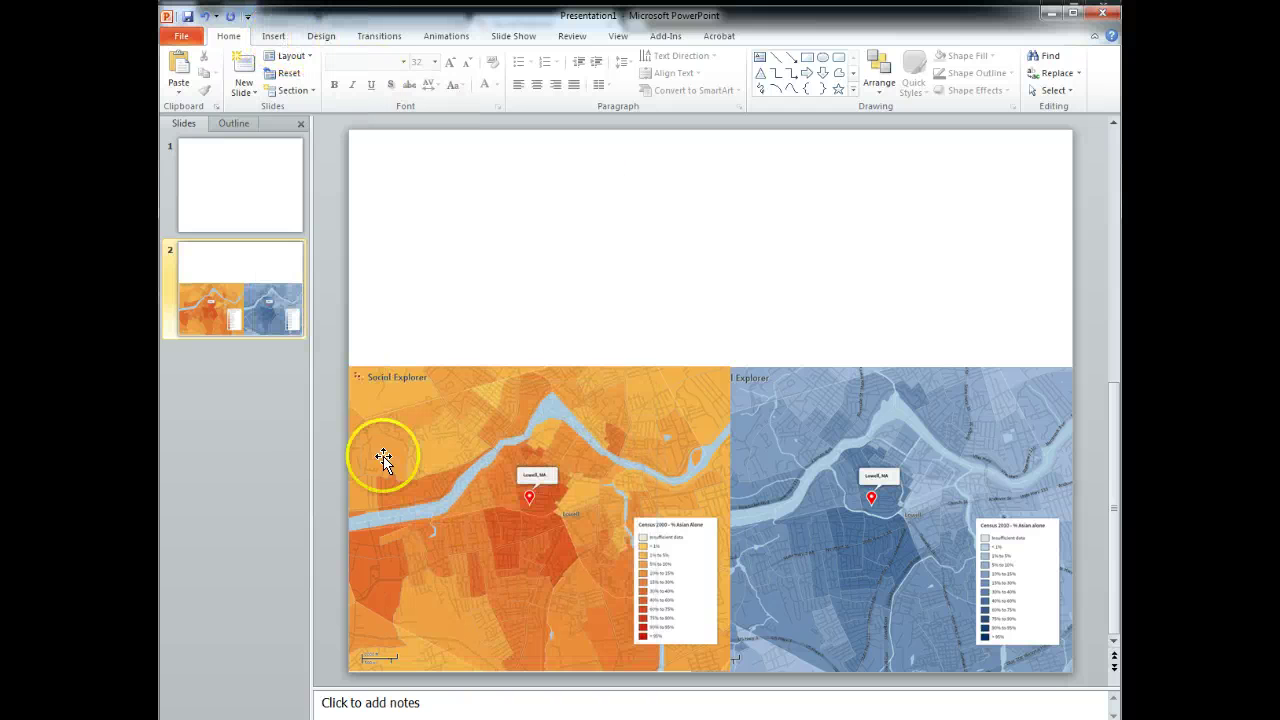
{"action": "left_click", "coordinate": [322, 40]}
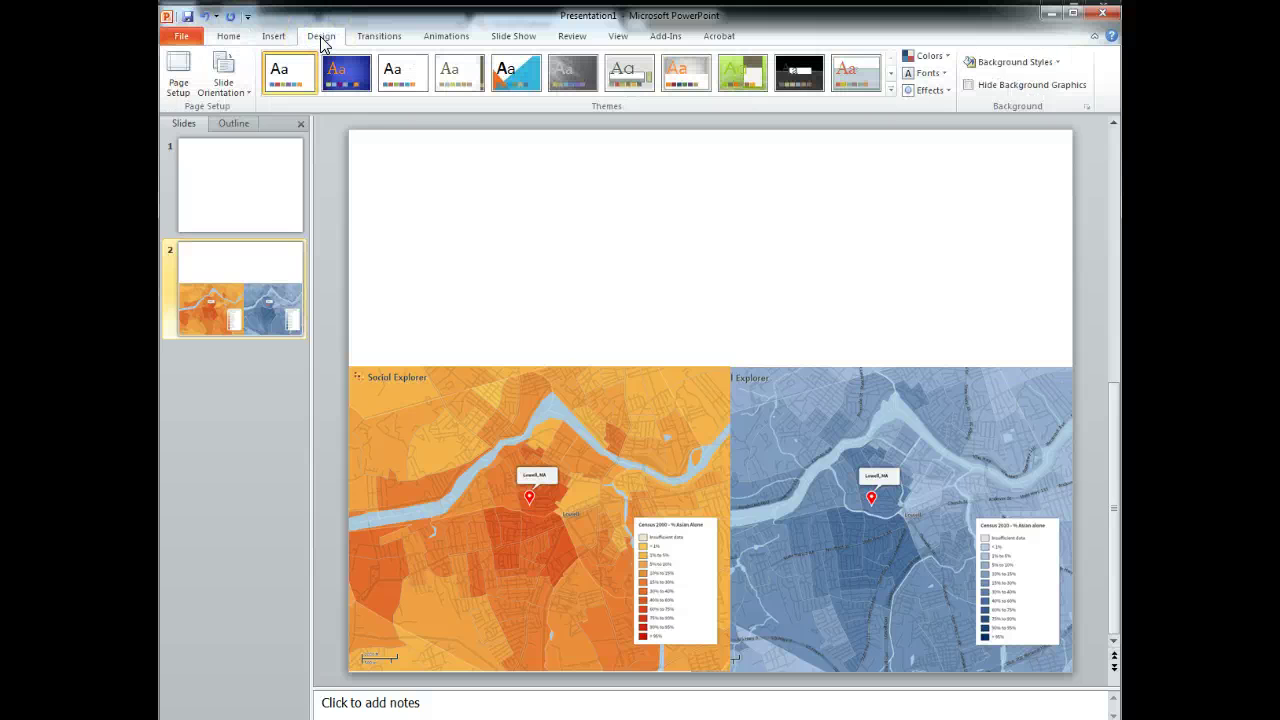
{"action": "left_click", "coordinate": [178, 84]}
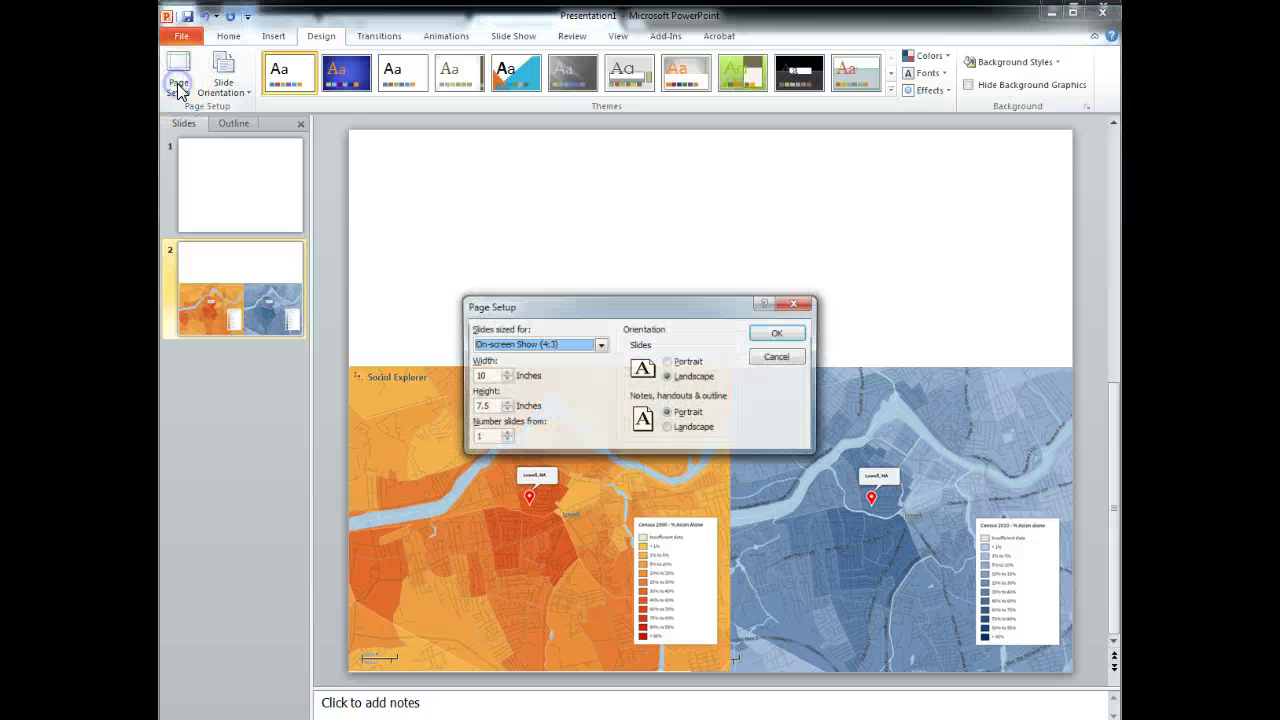
{"action": "left_click", "coordinate": [321, 42]}
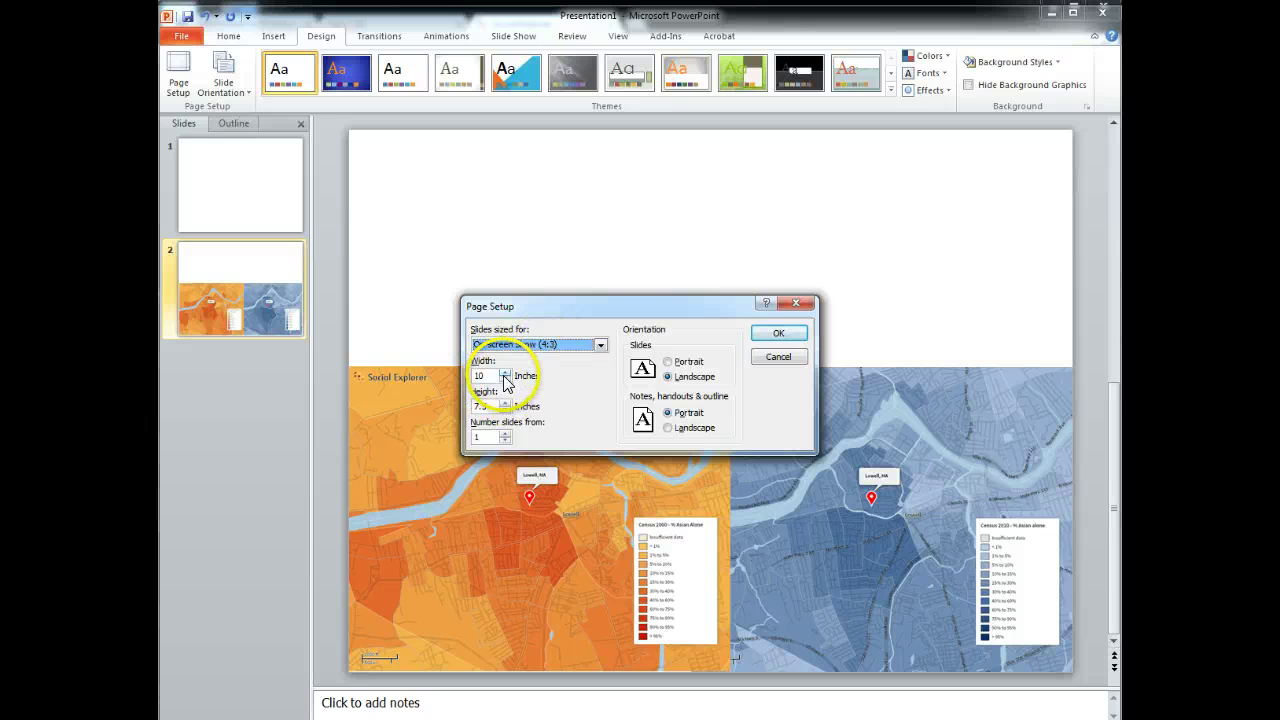
{"action": "left_click", "coordinate": [667, 363]}
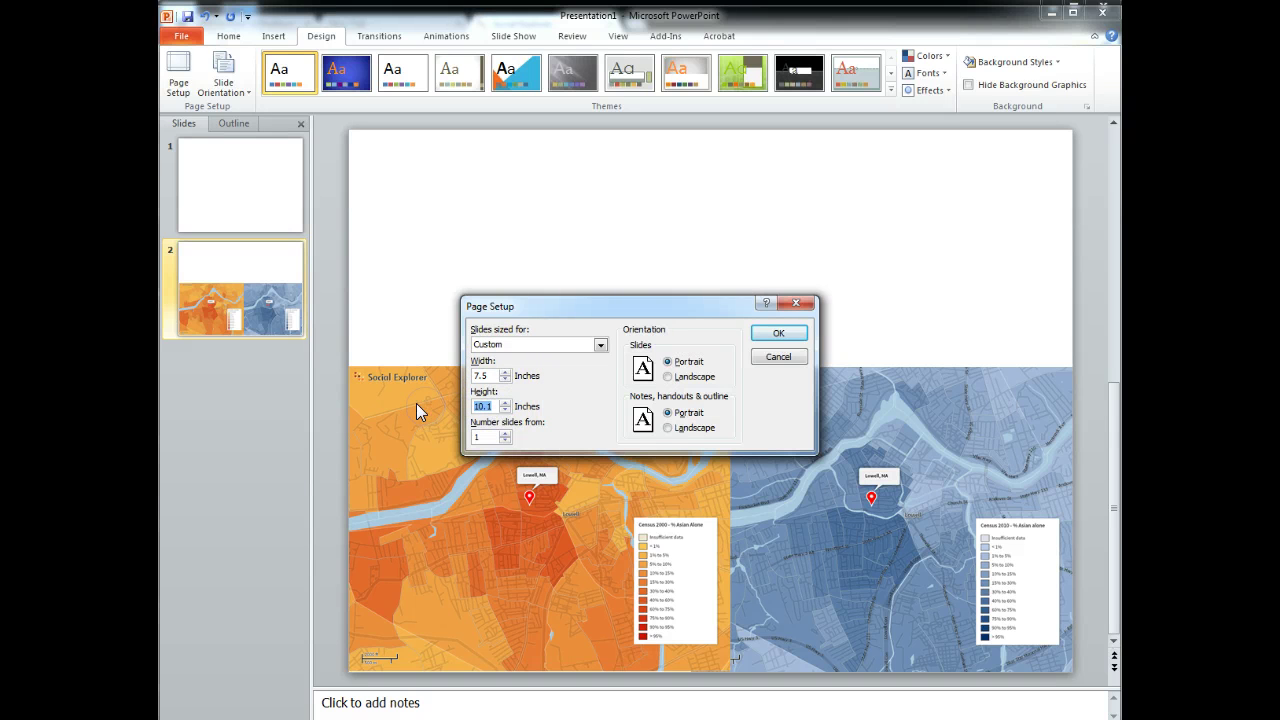
{"action": "type", "text": "17"}
{"action": "left_click_drag", "start_coordinate": [488, 375], "coordinate": [474, 374]}
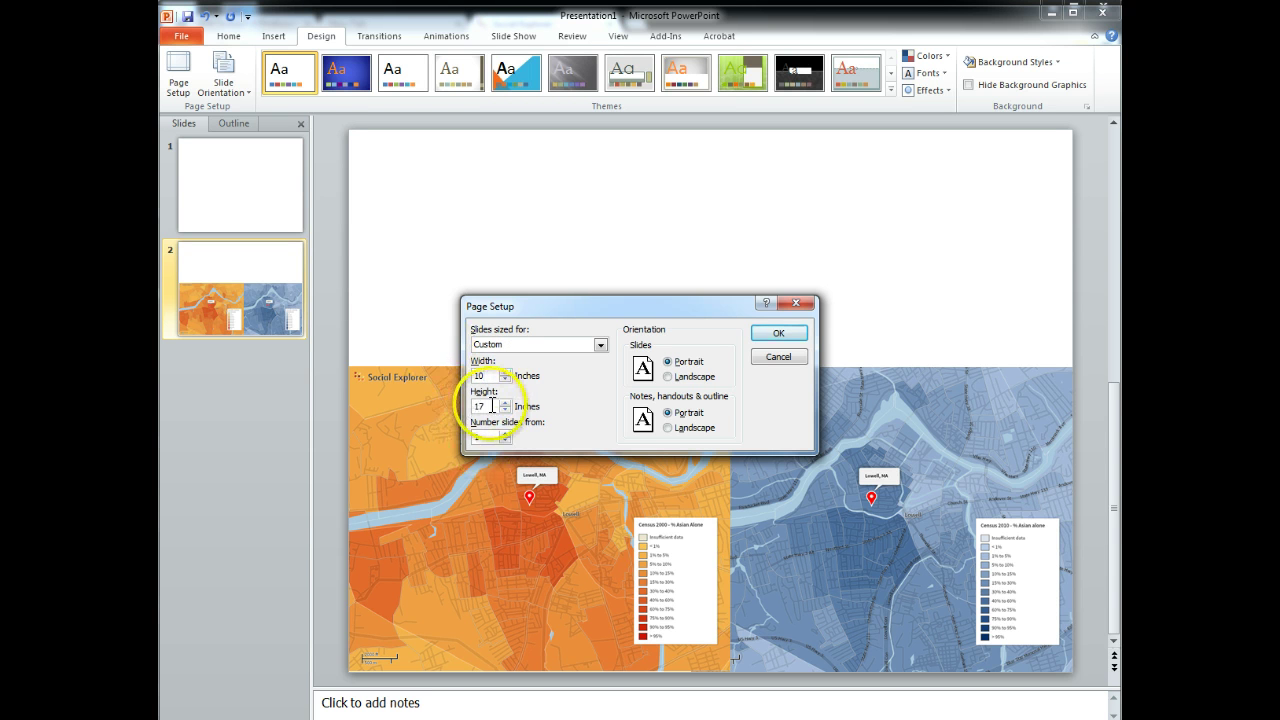
Apply the 10" by 17" size, shorten both maps, and move the blue map to the bottom-right.
{"action": "left_click", "coordinate": [770, 331]}
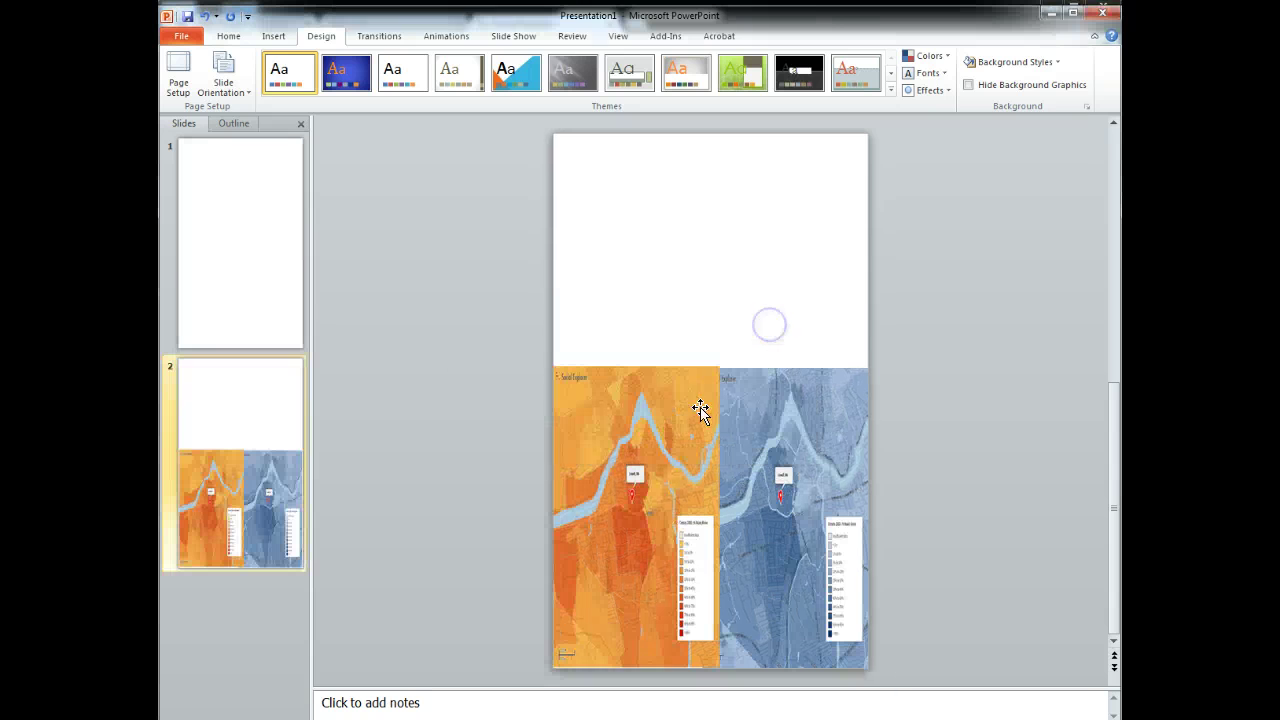
{"action": "left_click", "coordinate": [670, 543]}
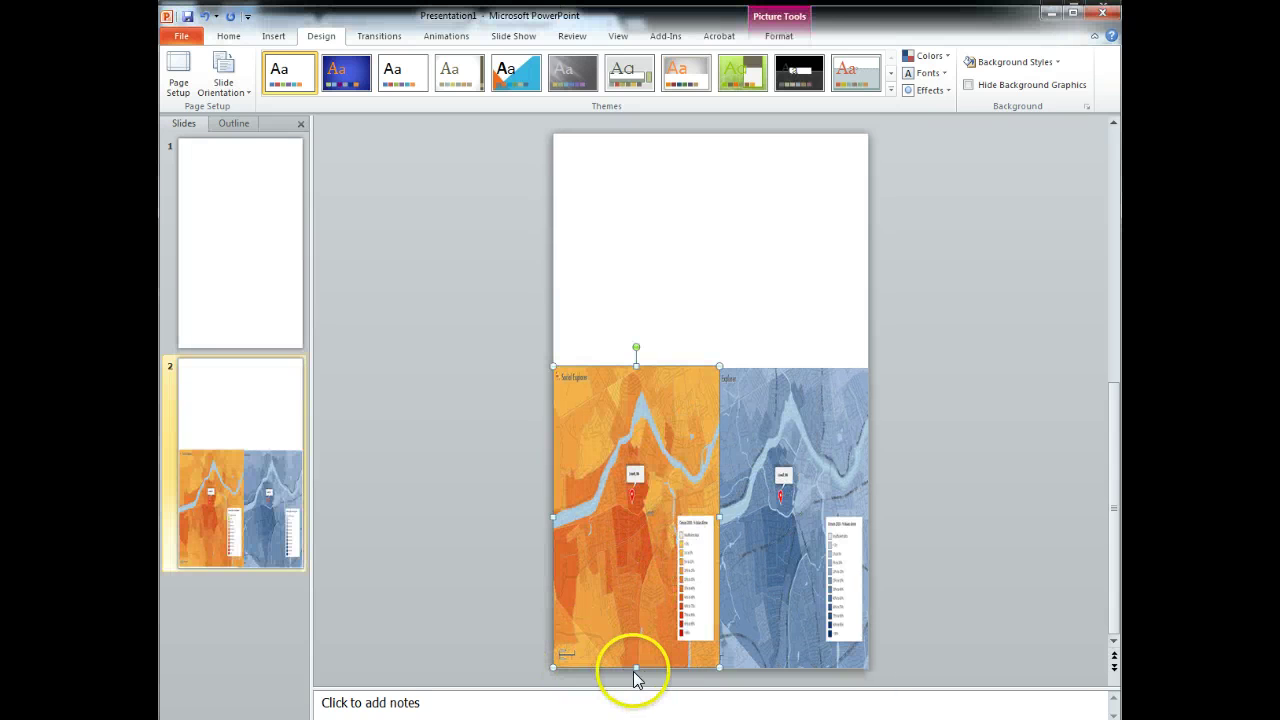
{"action": "left_click_drag", "start_coordinate": [635, 670], "coordinate": [635, 487]}
{"action": "left_click", "coordinate": [794, 543]}
{"action": "left_click_drag", "start_coordinate": [785, 652], "coordinate": [798, 549]}
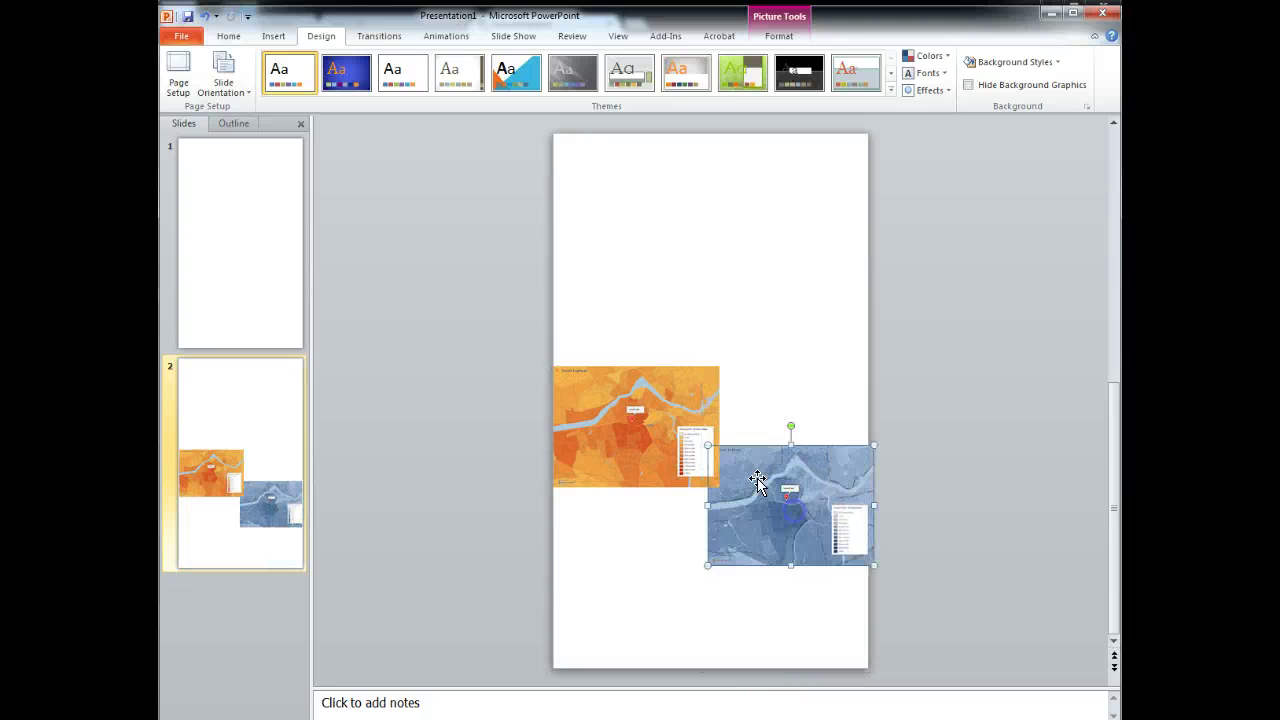
{"action": "left_click_drag", "start_coordinate": [707, 455], "coordinate": [755, 595]}
Shrink the orange map into the bottom-left and pull the blue map's top-left corner slightly inward.
{"action": "left_click", "coordinate": [676, 437]}
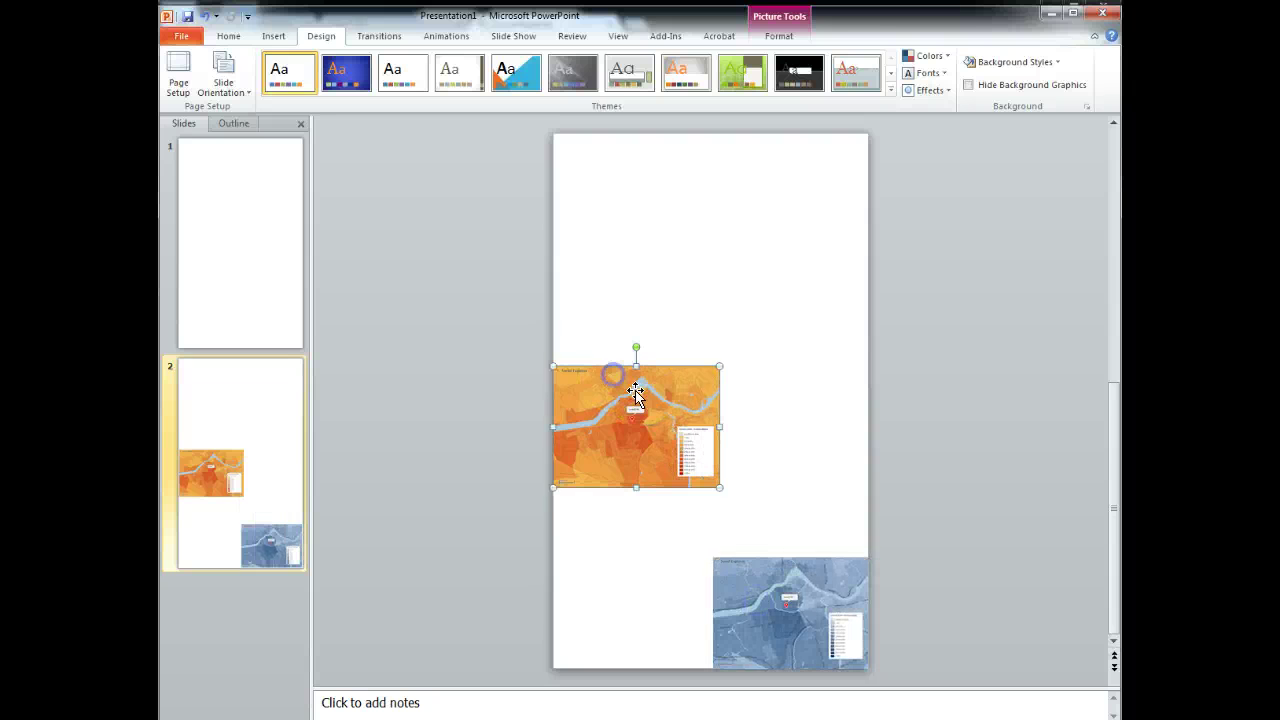
{"action": "left_click_drag", "start_coordinate": [719, 366], "coordinate": [706, 553]}
{"action": "left_click", "coordinate": [728, 568]}
{"action": "left_click", "coordinate": [733, 538]}
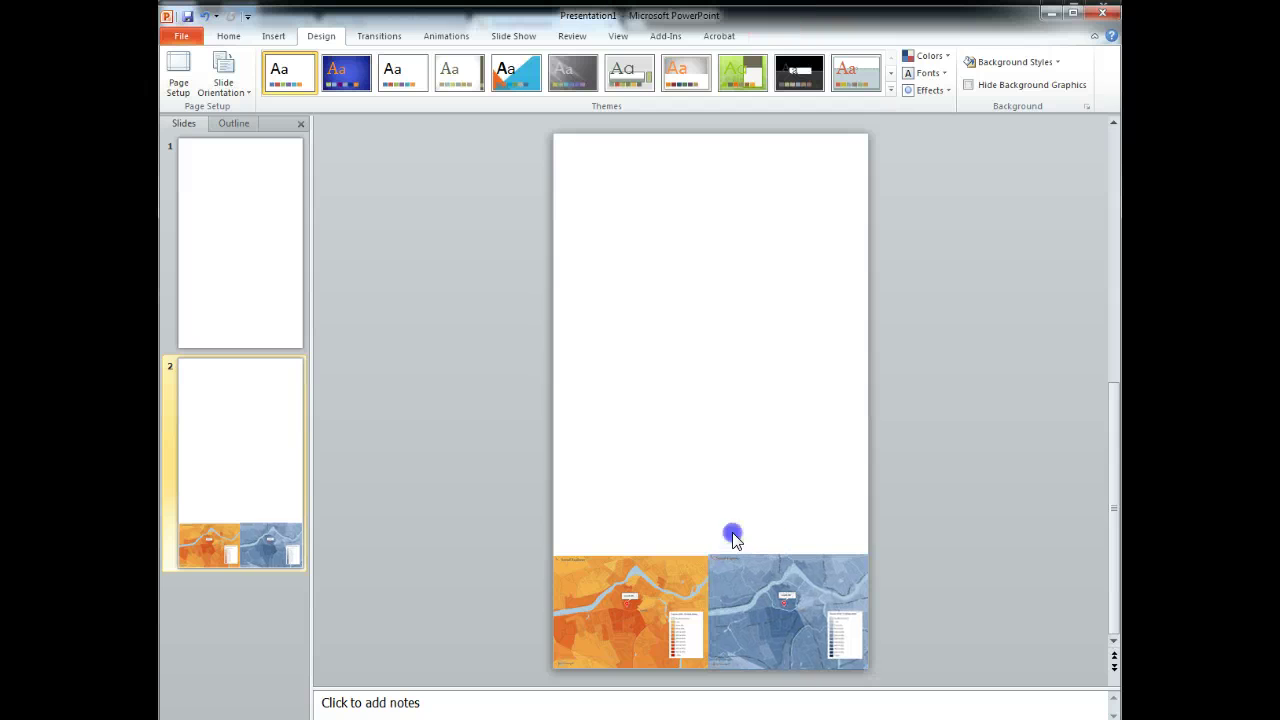
{"action": "left_click", "coordinate": [714, 583]}
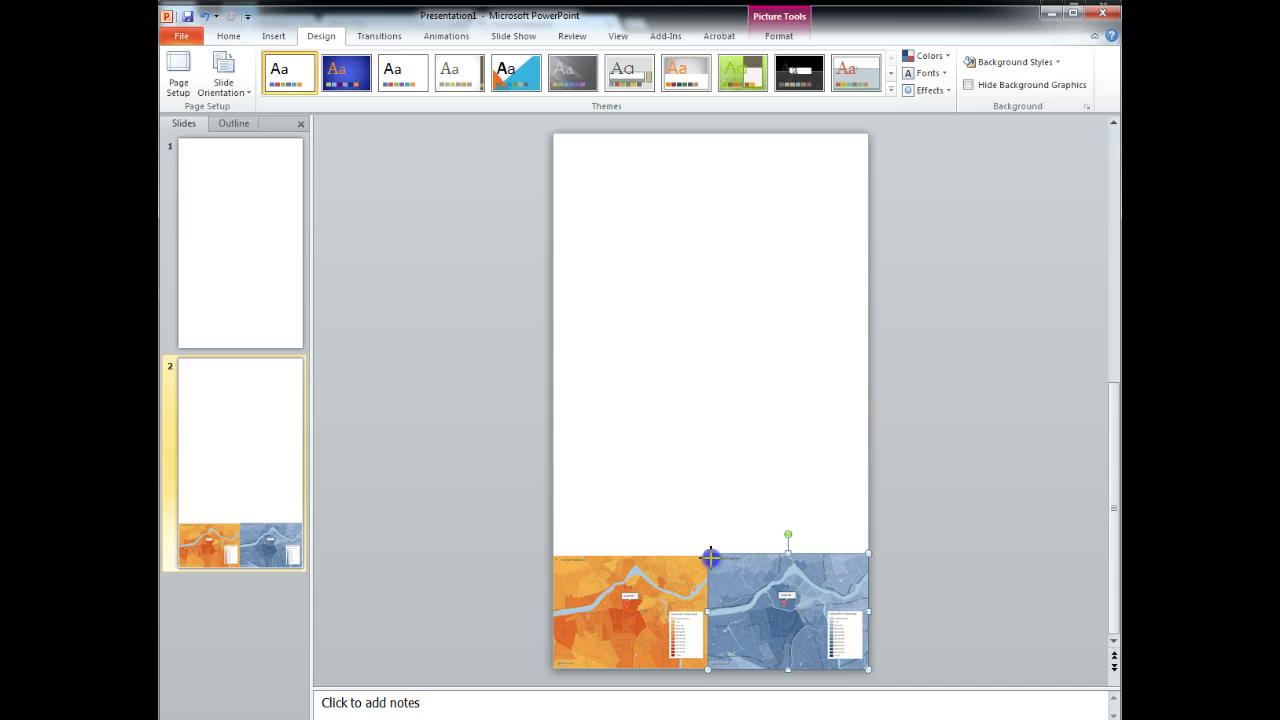
{"action": "left_click_drag", "start_coordinate": [709, 557], "coordinate": [713, 558]}
{"action": "left_click", "coordinate": [729, 534]}
Set the height of both the orange and blue maps to 3.5 inches.
{"action": "left_click", "coordinate": [654, 597]}
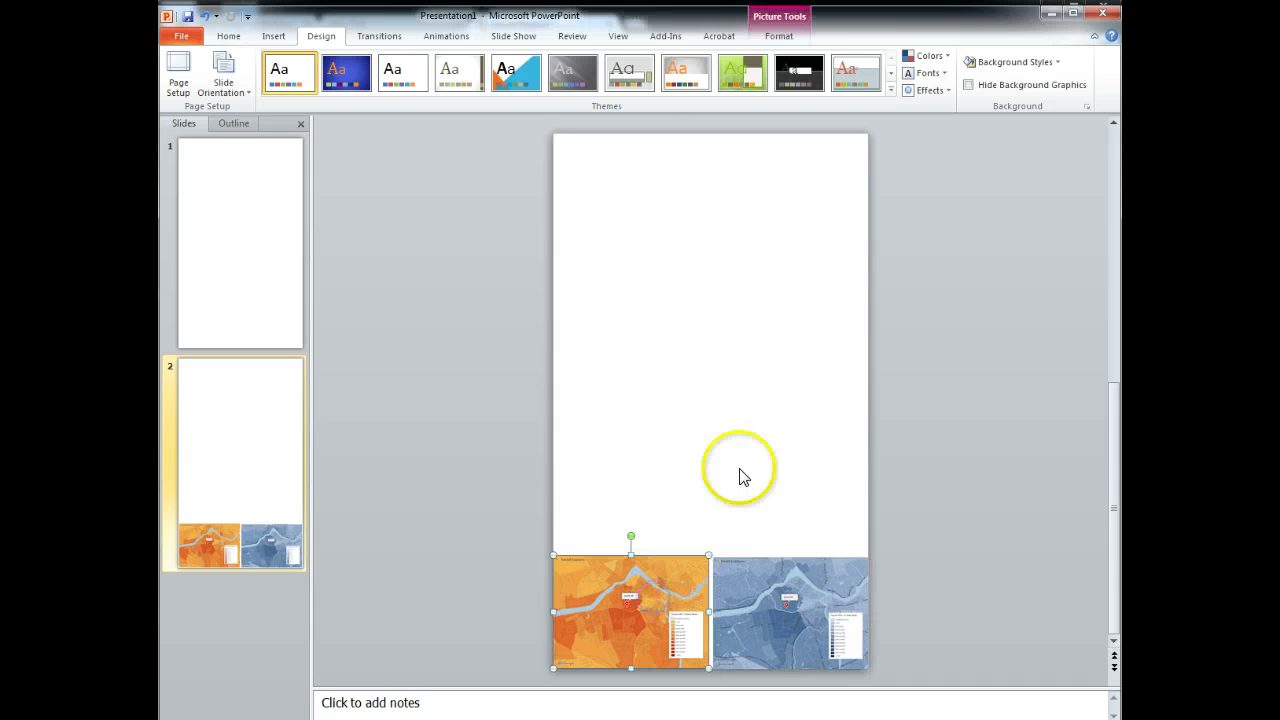
{"action": "left_click", "coordinate": [782, 38]}
{"action": "left_click", "coordinate": [1059, 61]}
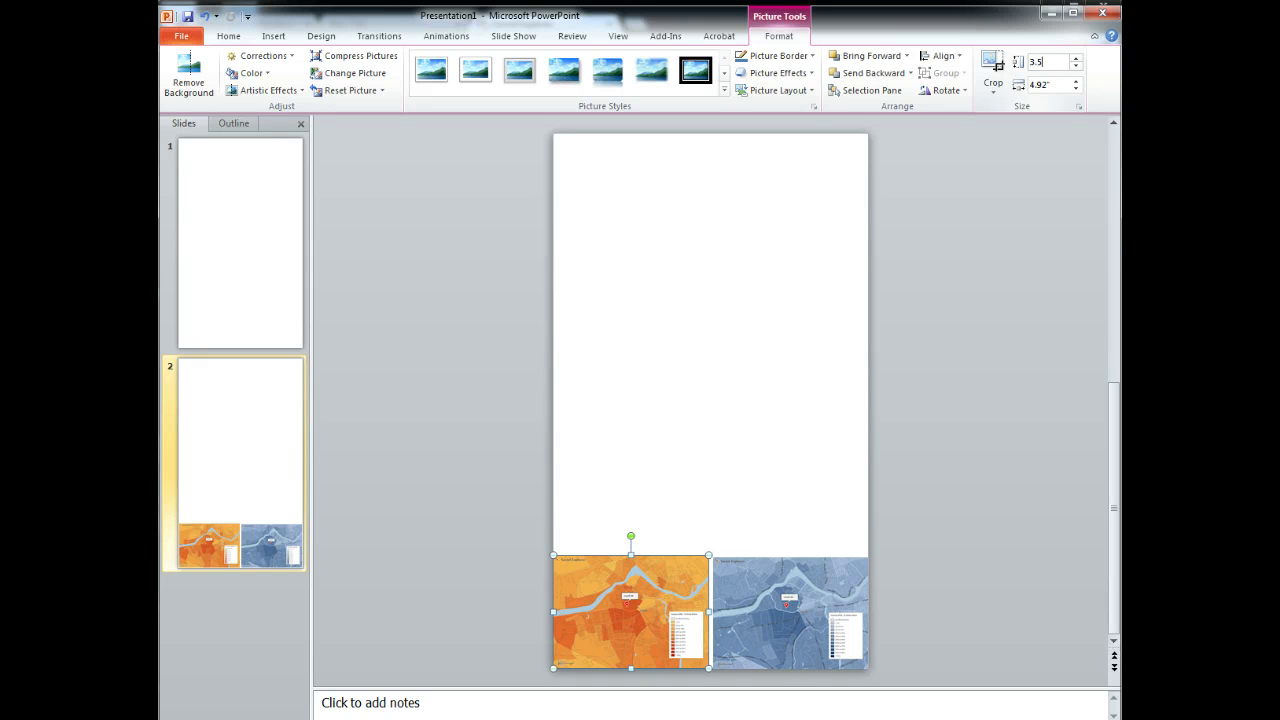
{"action": "type", "text": "3.5"}
{"action": "key", "text": "Return"}
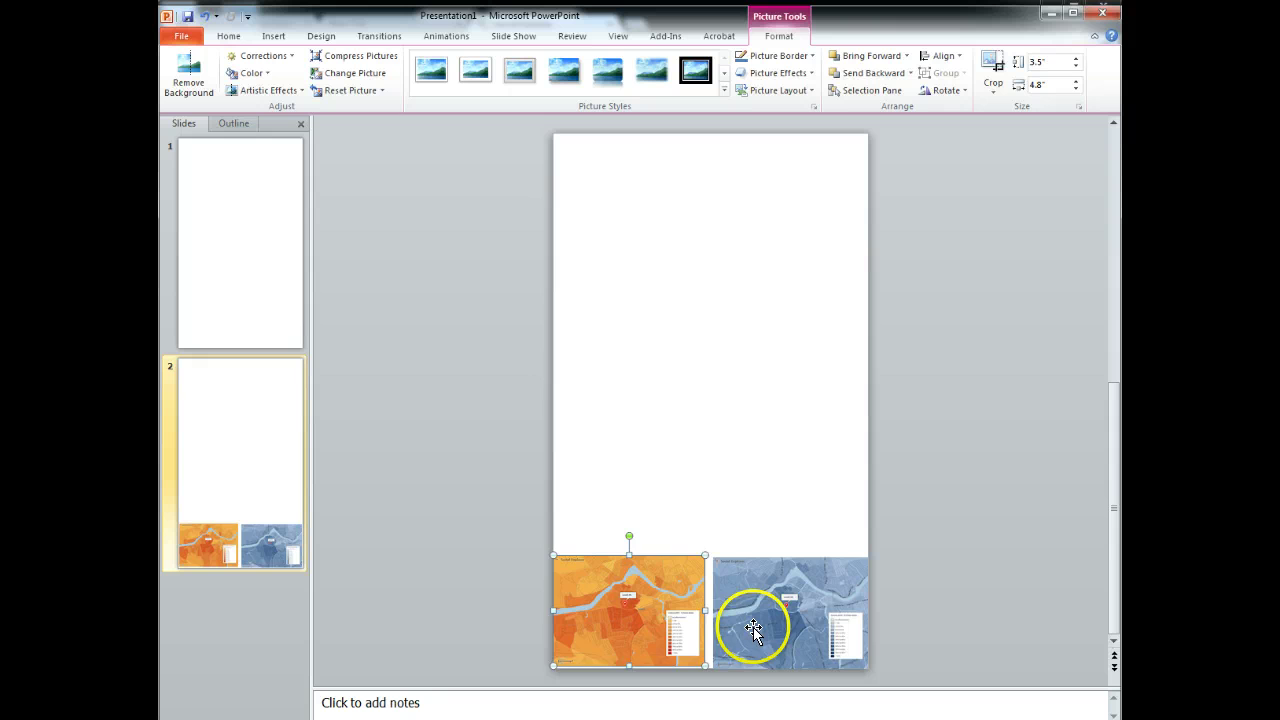
{"action": "left_click", "coordinate": [753, 628]}
{"action": "left_click", "coordinate": [1067, 62]}
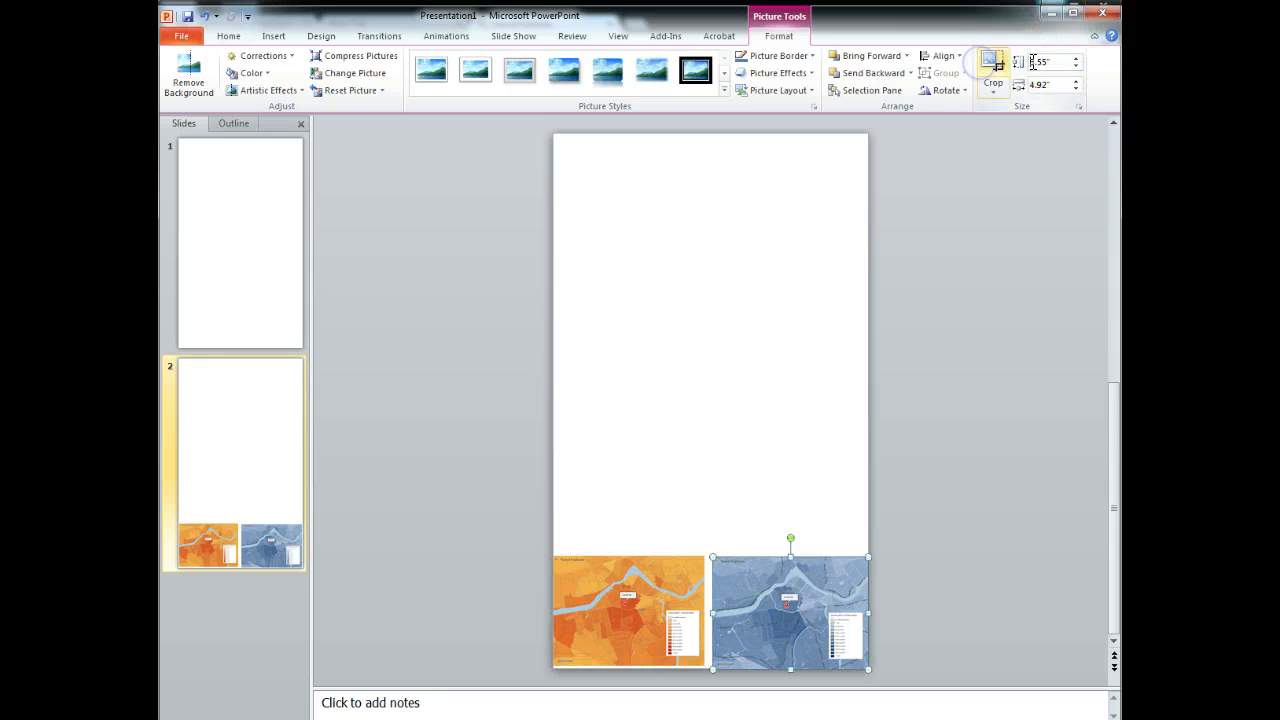
{"action": "left_click", "coordinate": [1058, 64]}
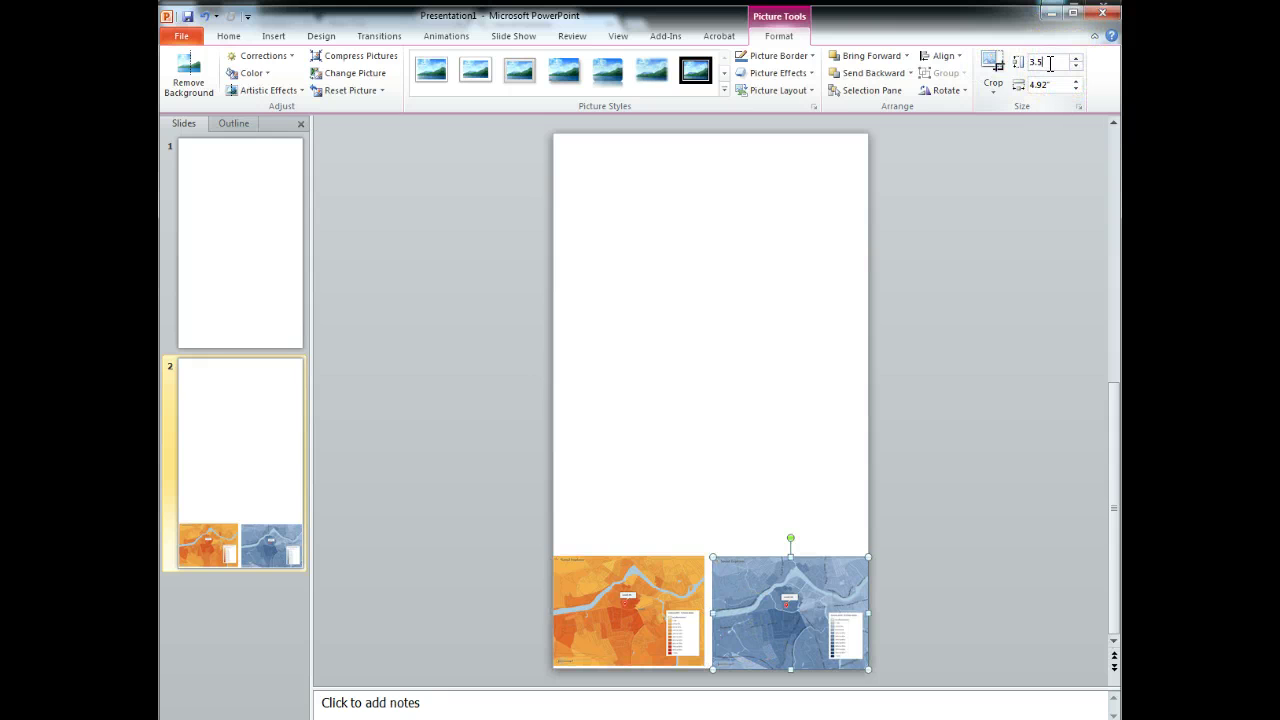
{"action": "key", "text": "Return"}
Nudge the orange map against the blue map so they sit edge to edge.
{"action": "left_click", "coordinate": [664, 617]}
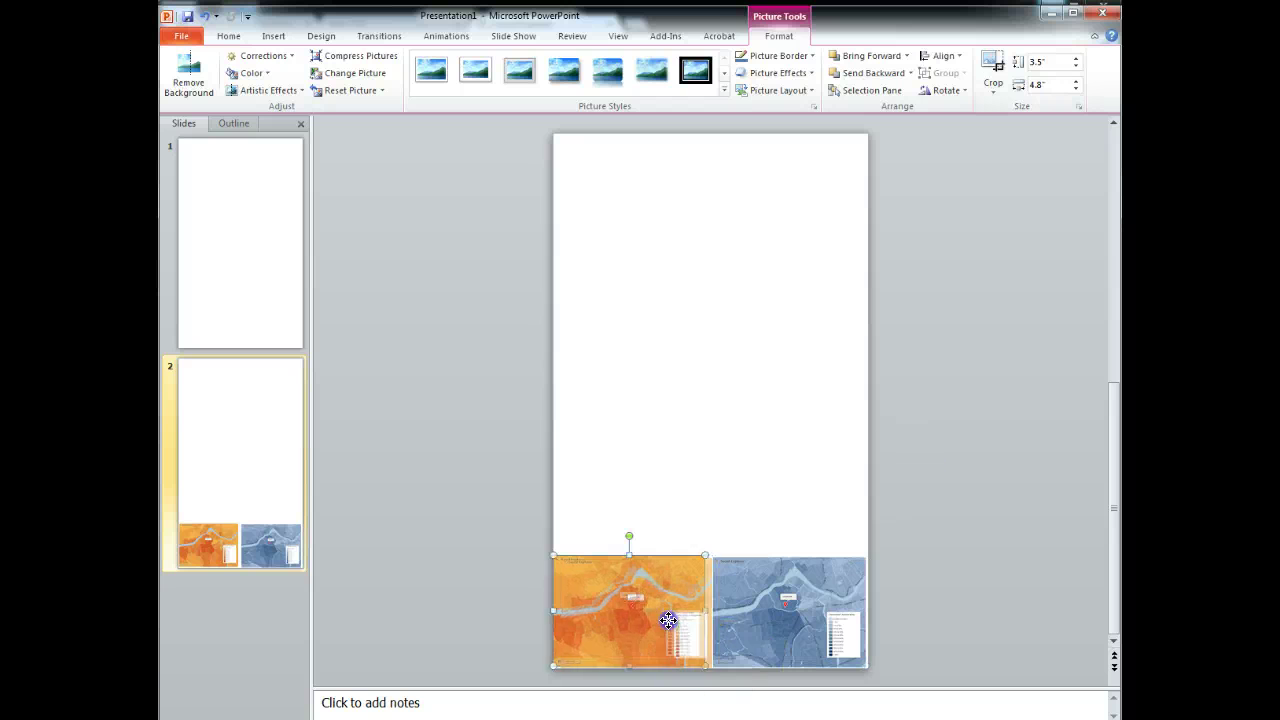
{"action": "left_click_drag", "start_coordinate": [664, 617], "coordinate": [669, 622]}
{"action": "left_click", "coordinate": [733, 455]}
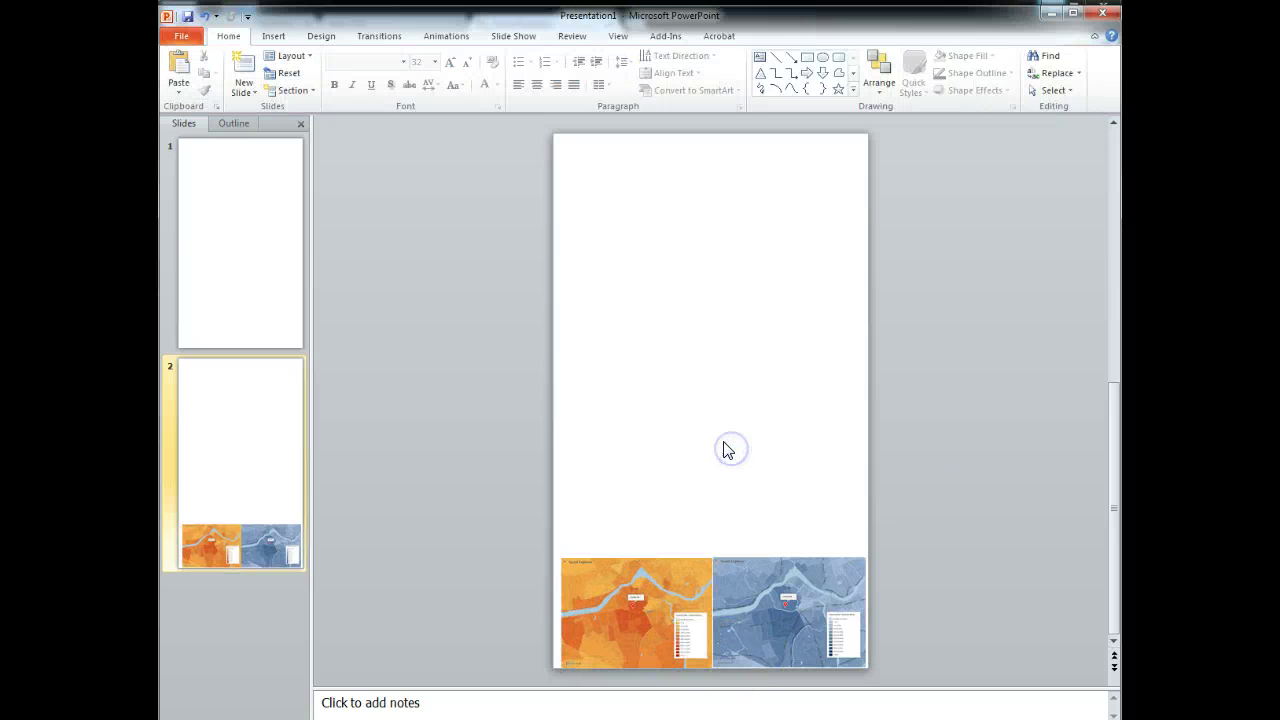
{"action": "left_click", "coordinate": [737, 582]}
{"action": "left_click", "coordinate": [669, 551]}
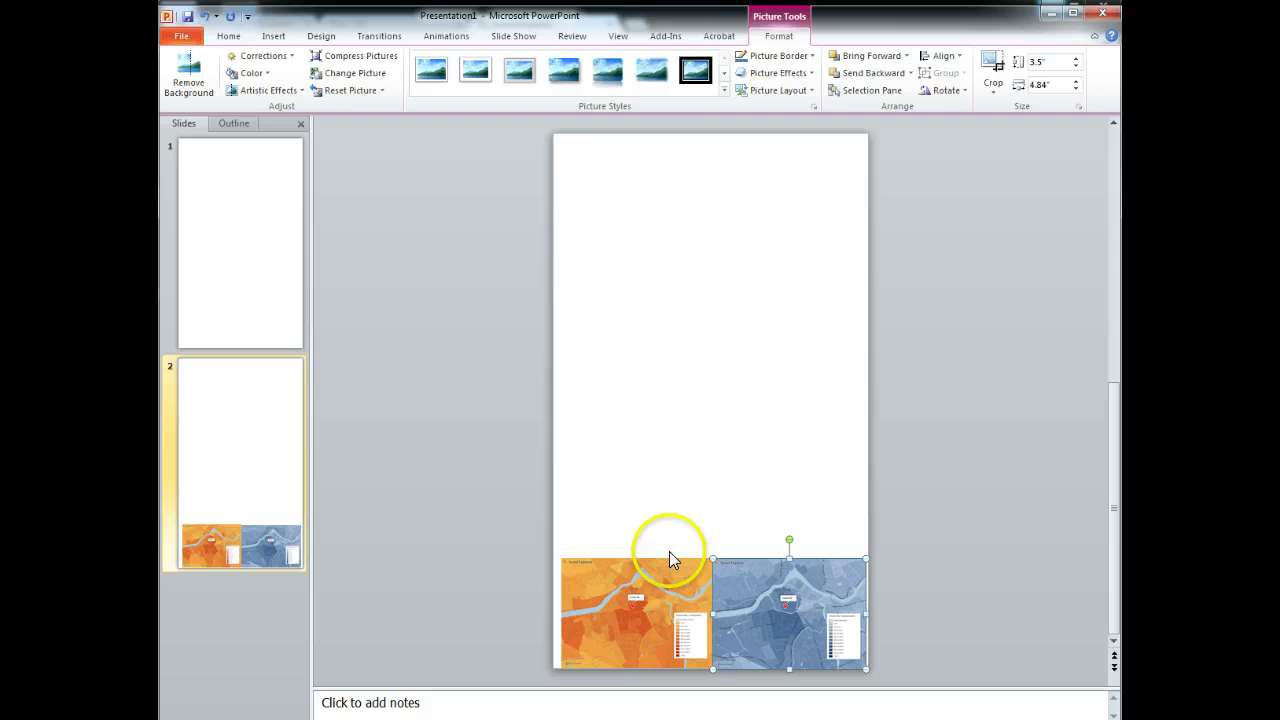
{"action": "left_click", "coordinate": [727, 643]}
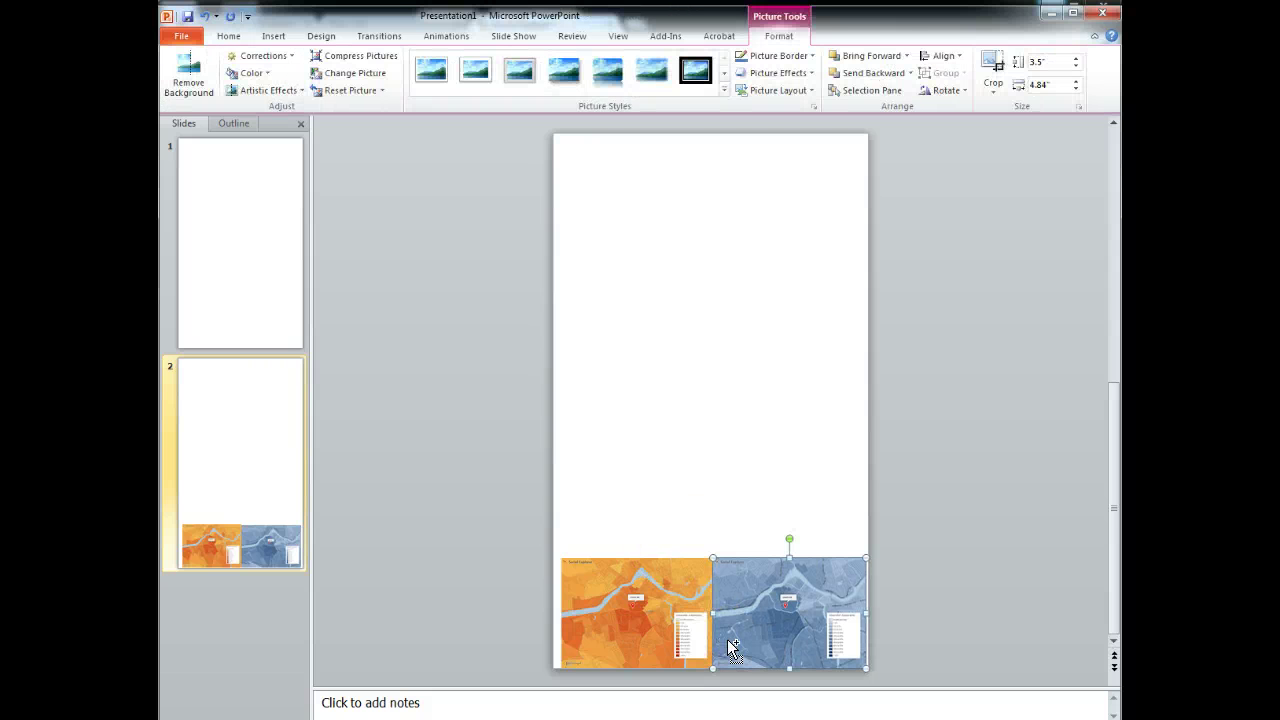
{"action": "left_click", "coordinate": [722, 460]}
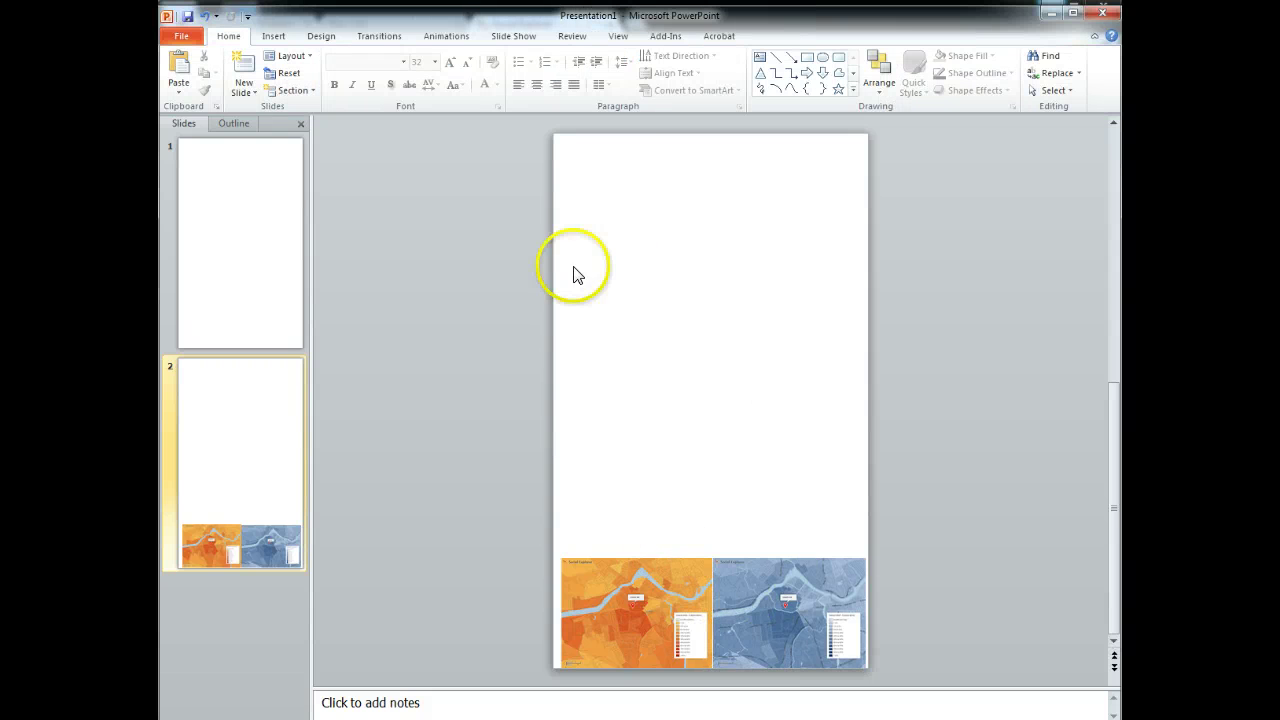
{"action": "left_click", "coordinate": [603, 305]}
{"action": "left_click_drag", "start_coordinate": [603, 305], "coordinate": [809, 489]}
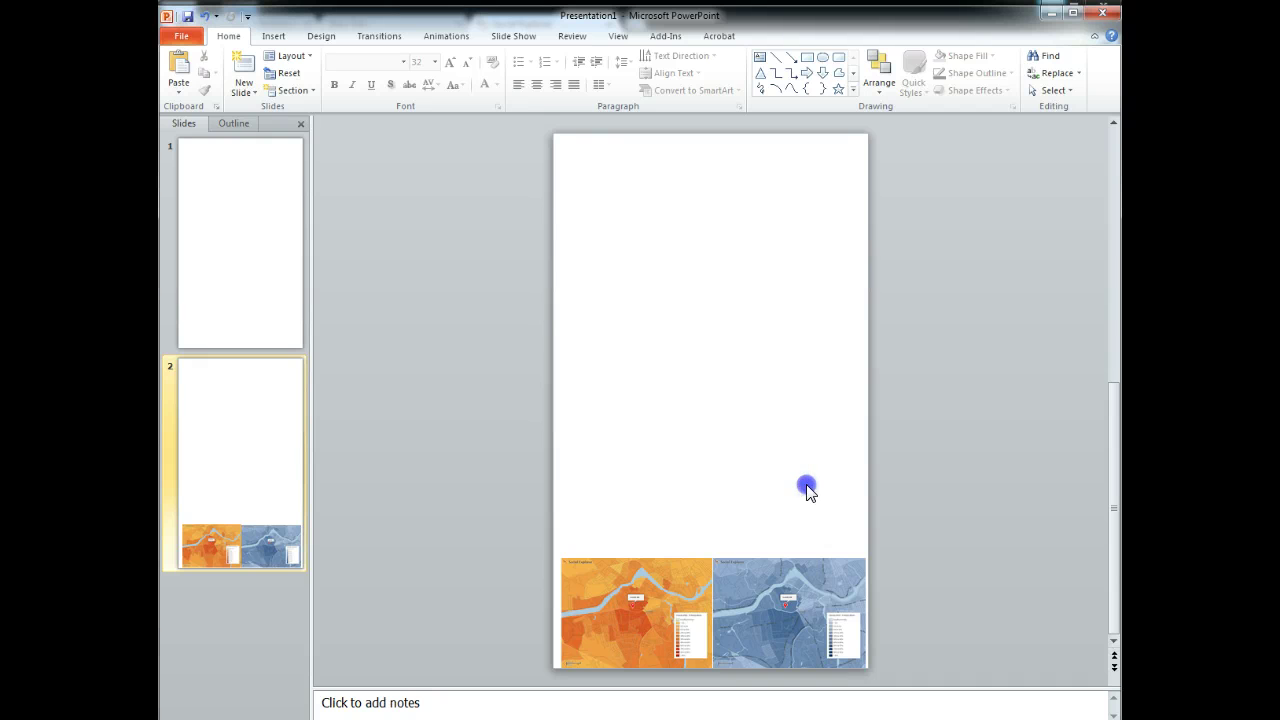